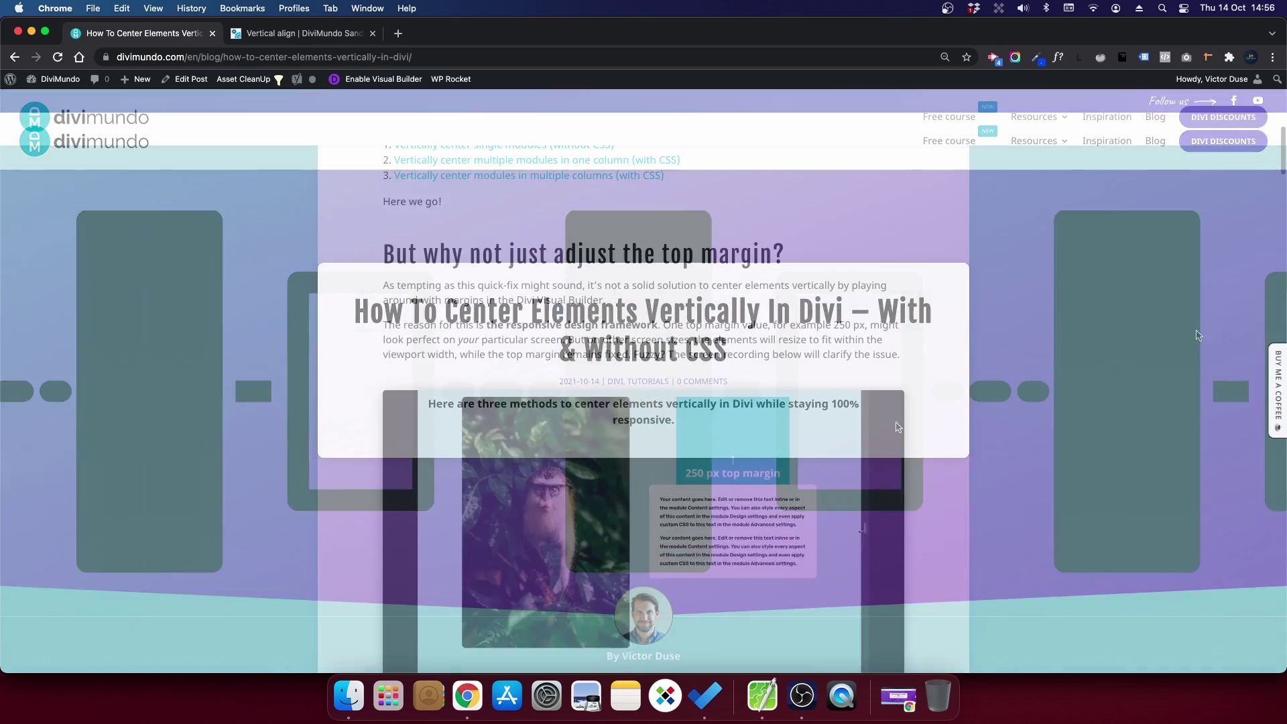
Step: Scroll the article down to section 1, 'Vertically center single modules', with its Before/After images
{"action": "scroll", "coordinate": [968, 458], "scroll_direction": "down", "scroll_amount": 2}
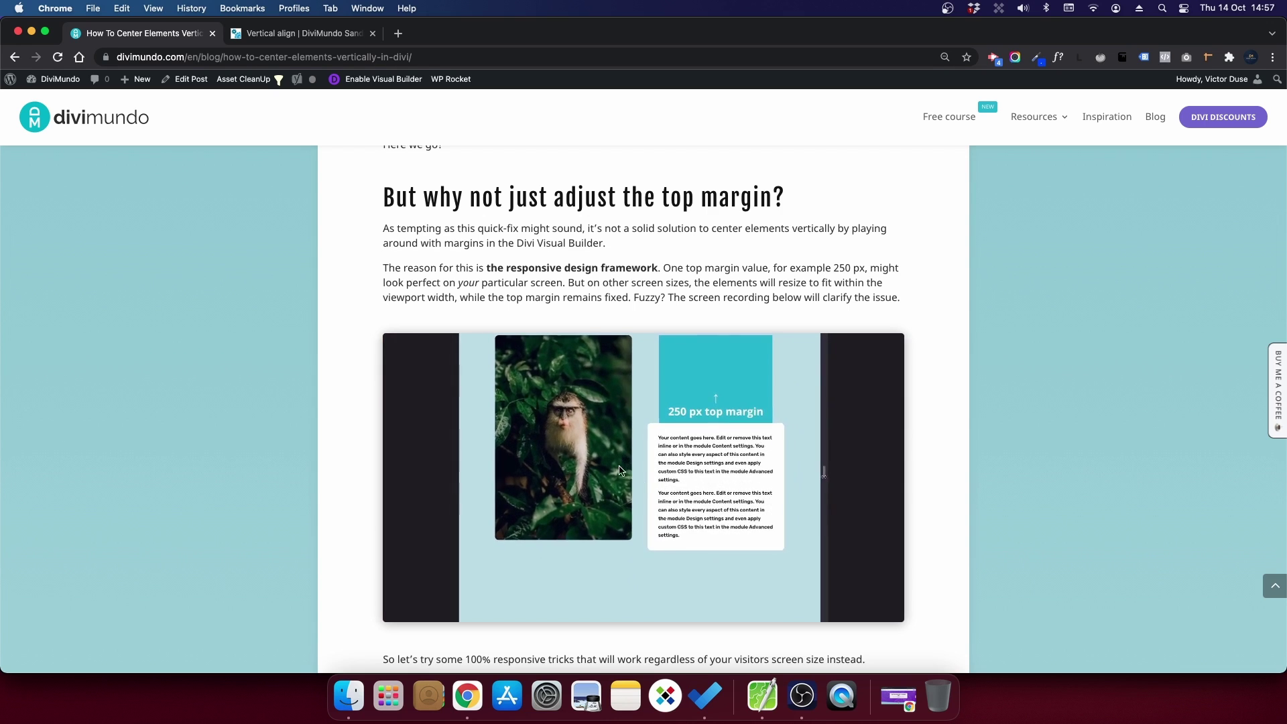
{"action": "scroll", "coordinate": [964, 576], "scroll_direction": "down", "scroll_amount": 1}
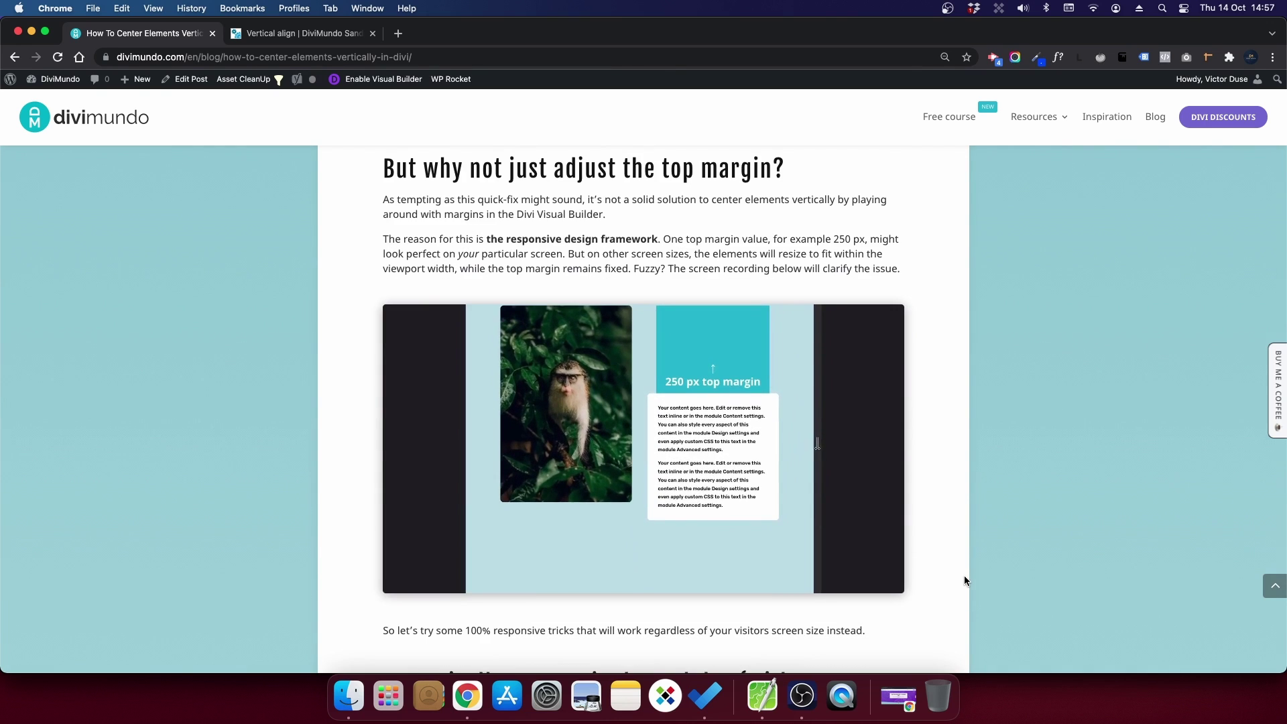
{"action": "scroll", "coordinate": [963, 580], "scroll_direction": "down", "scroll_amount": 10}
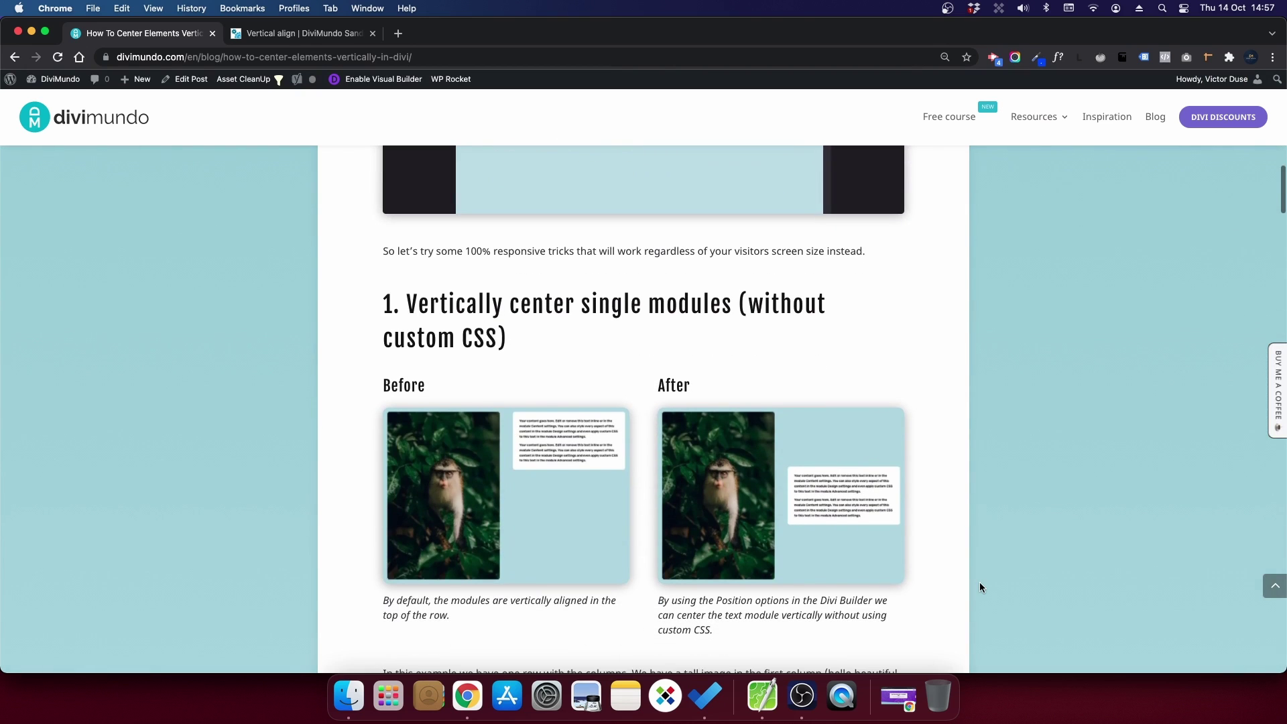
{"action": "scroll", "coordinate": [980, 581], "scroll_direction": "down", "scroll_amount": 1}
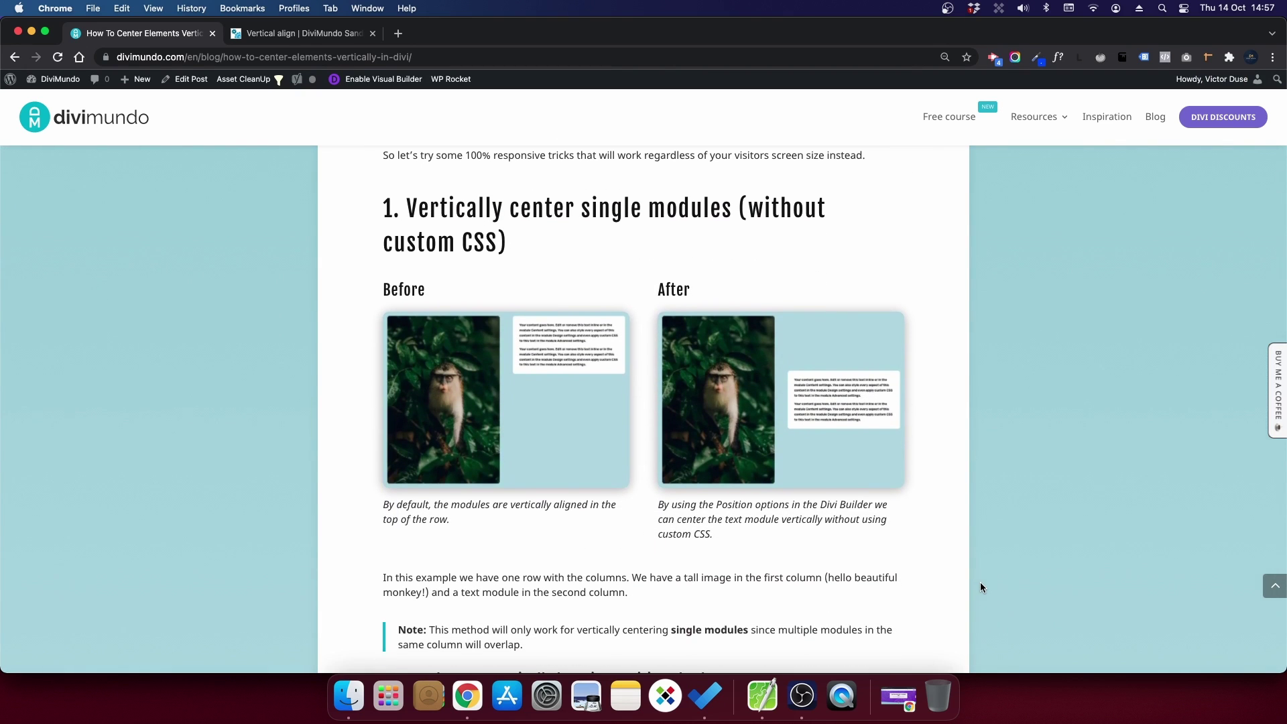
{"action": "scroll", "coordinate": [980, 587], "scroll_direction": "down", "scroll_amount": 1}
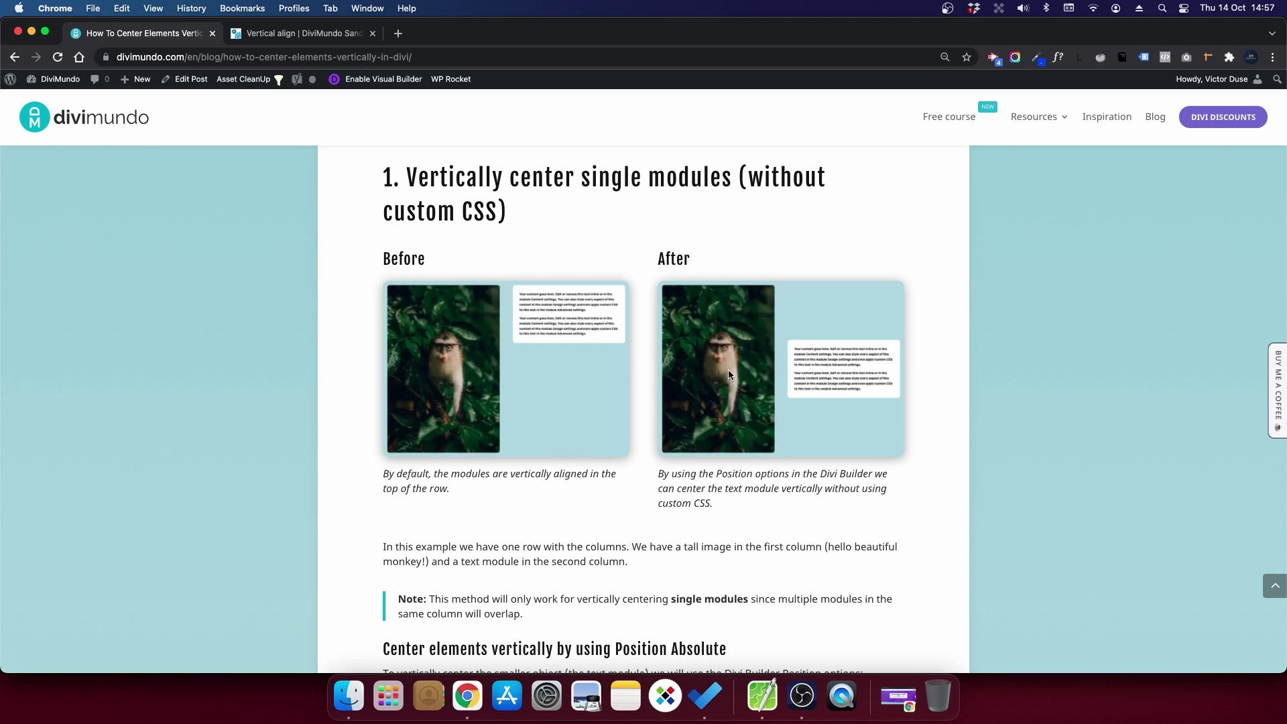
Step: On the Sandbox page, turn on Equalize Column Heights for the monkey-image row and save
{"action": "left_click", "coordinate": [266, 35]}
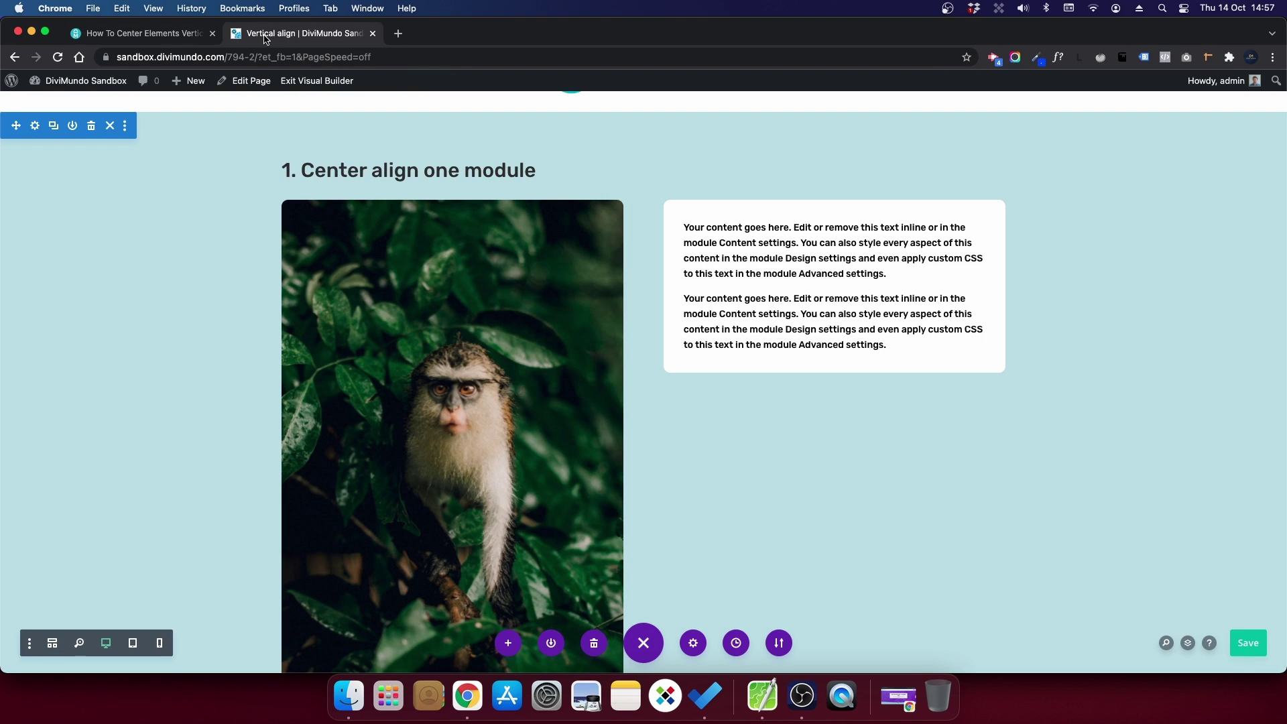
{"action": "scroll", "coordinate": [486, 376], "scroll_direction": "down", "scroll_amount": 2}
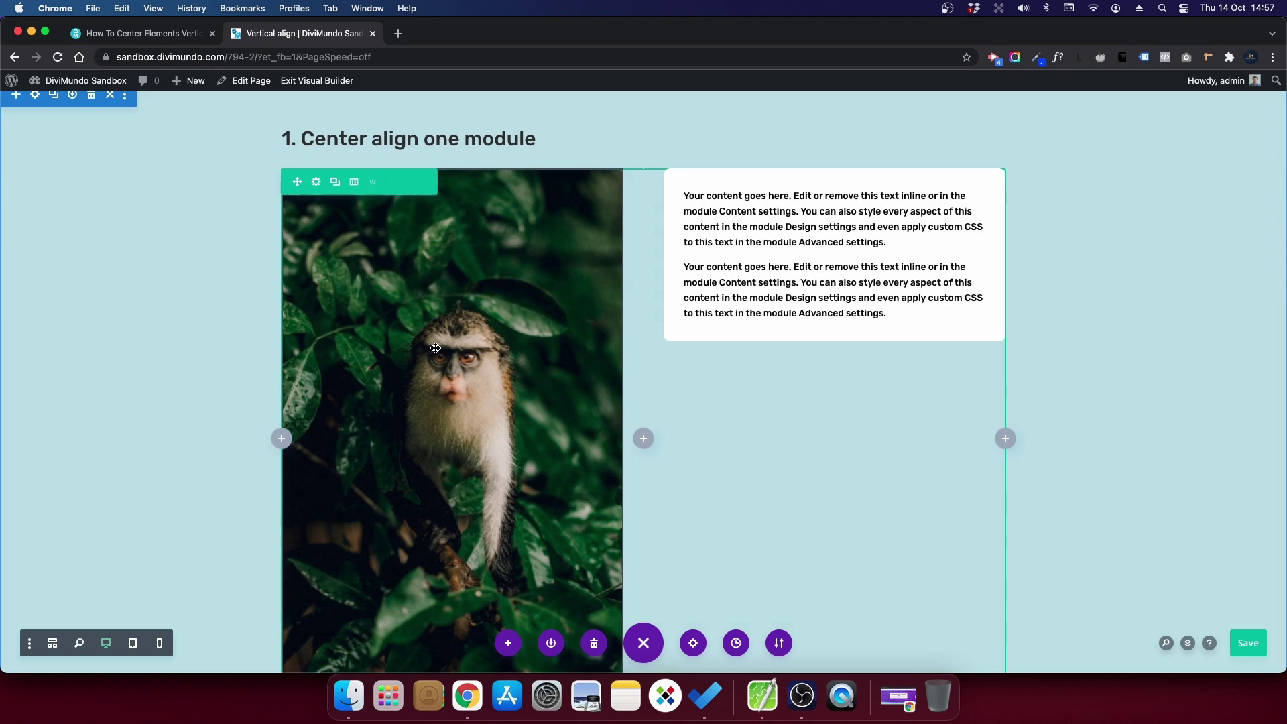
{"action": "left_click", "coordinate": [316, 183]}
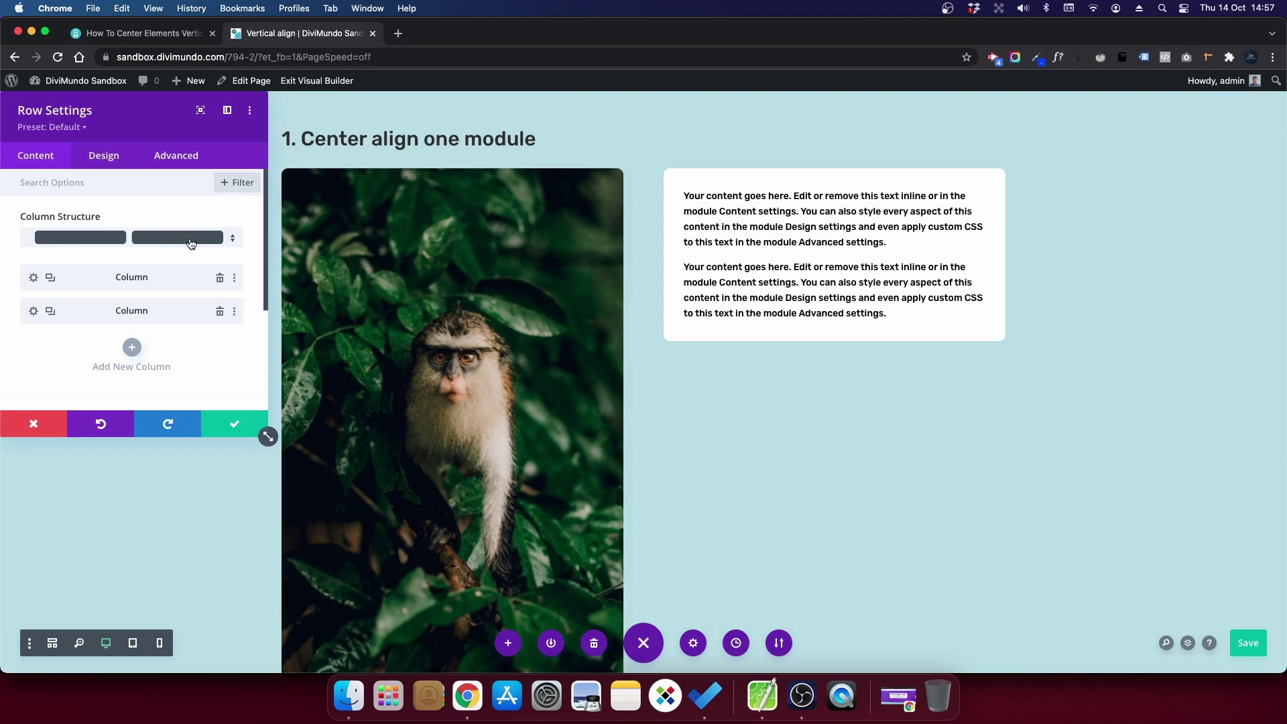
{"action": "left_click", "coordinate": [116, 157]}
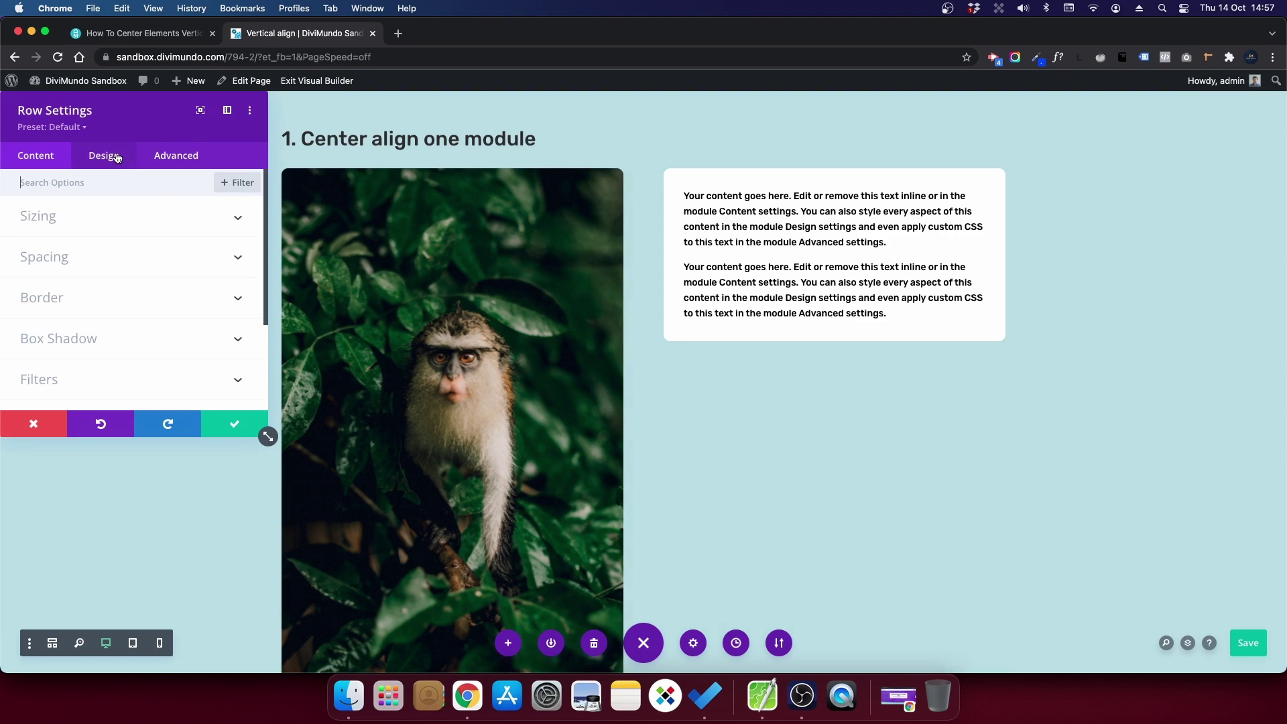
{"action": "left_click", "coordinate": [55, 225]}
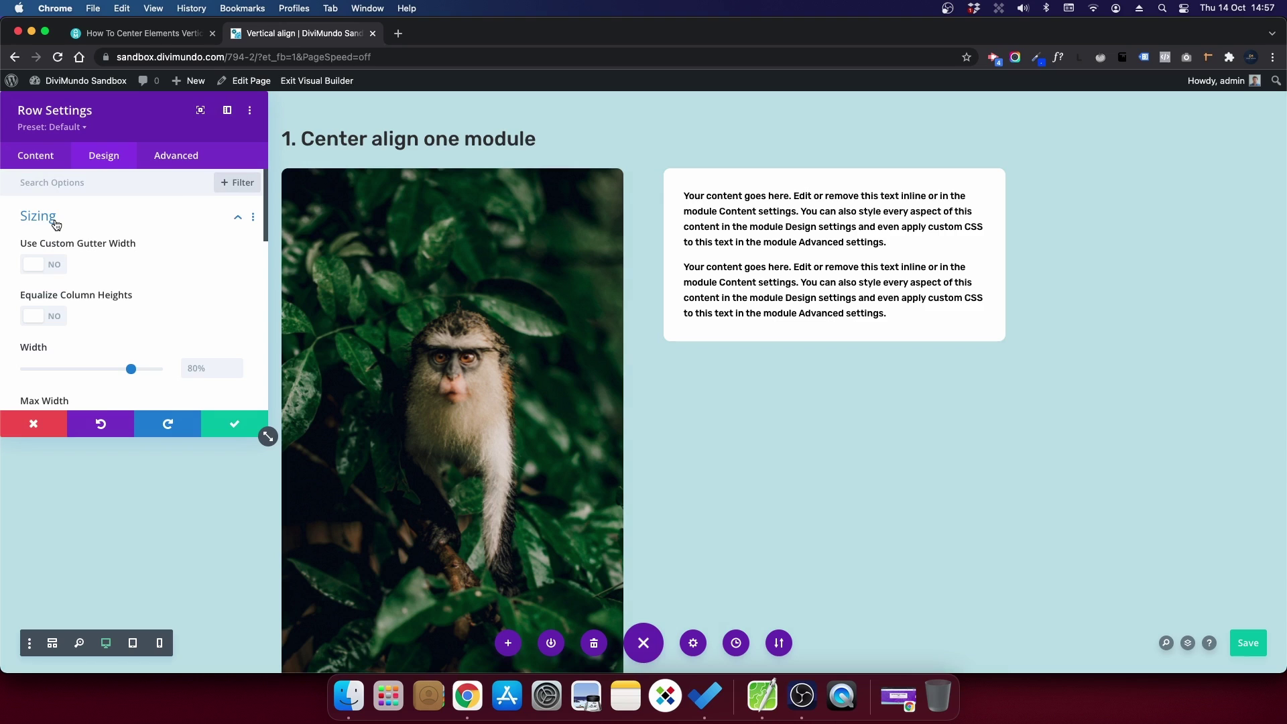
{"action": "left_click", "coordinate": [53, 316]}
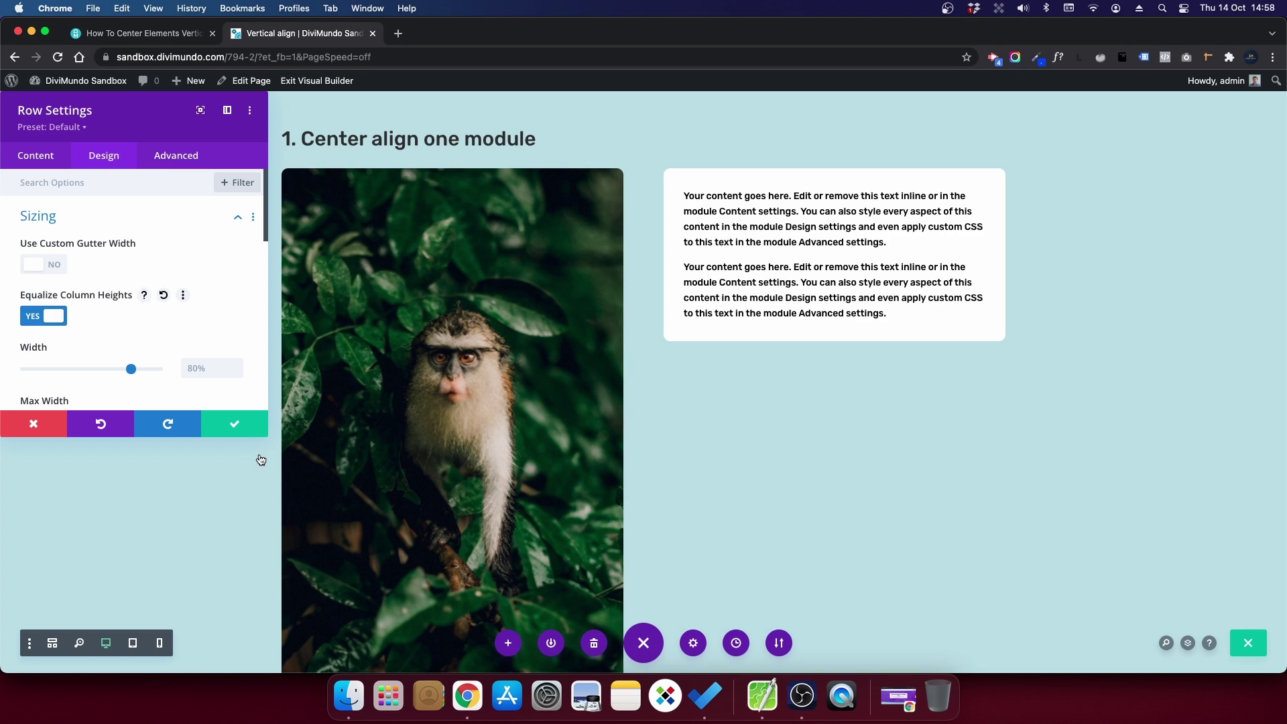
{"action": "left_click", "coordinate": [240, 426]}
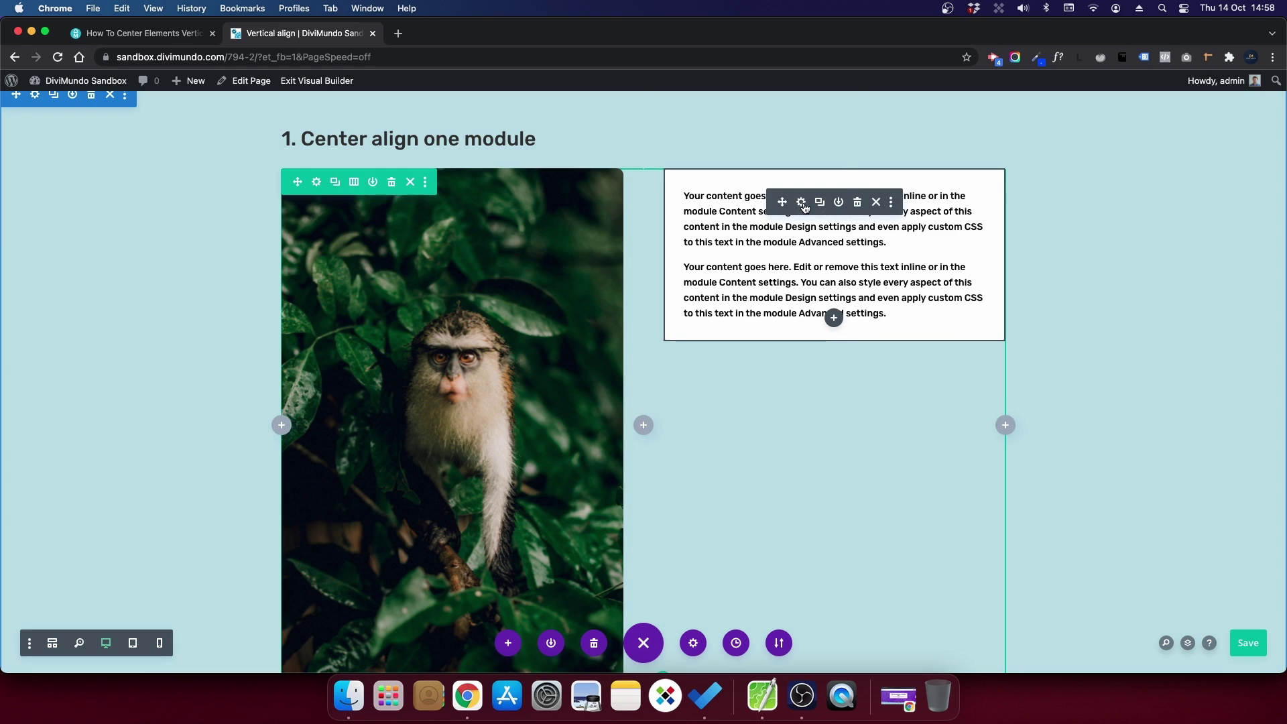
Step: Set the text module's Position to Absolute with the centre Location square
{"action": "left_click", "coordinate": [802, 204]}
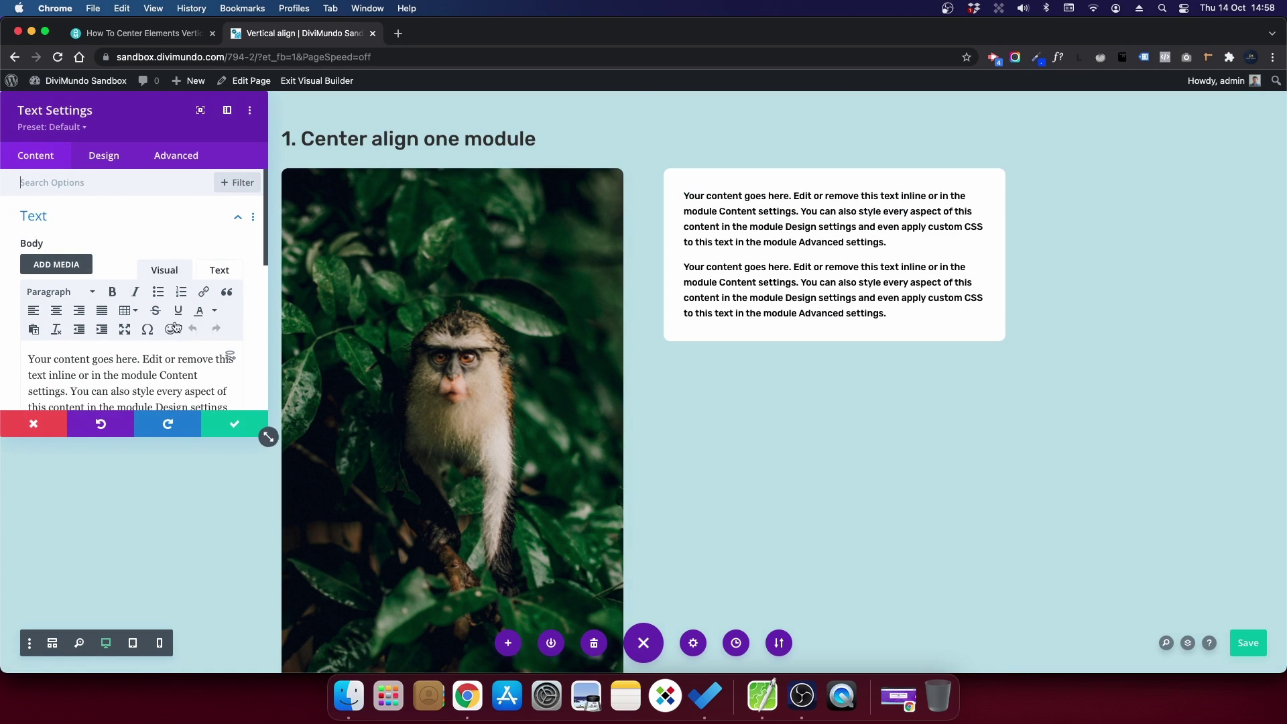
{"action": "left_click", "coordinate": [179, 163]}
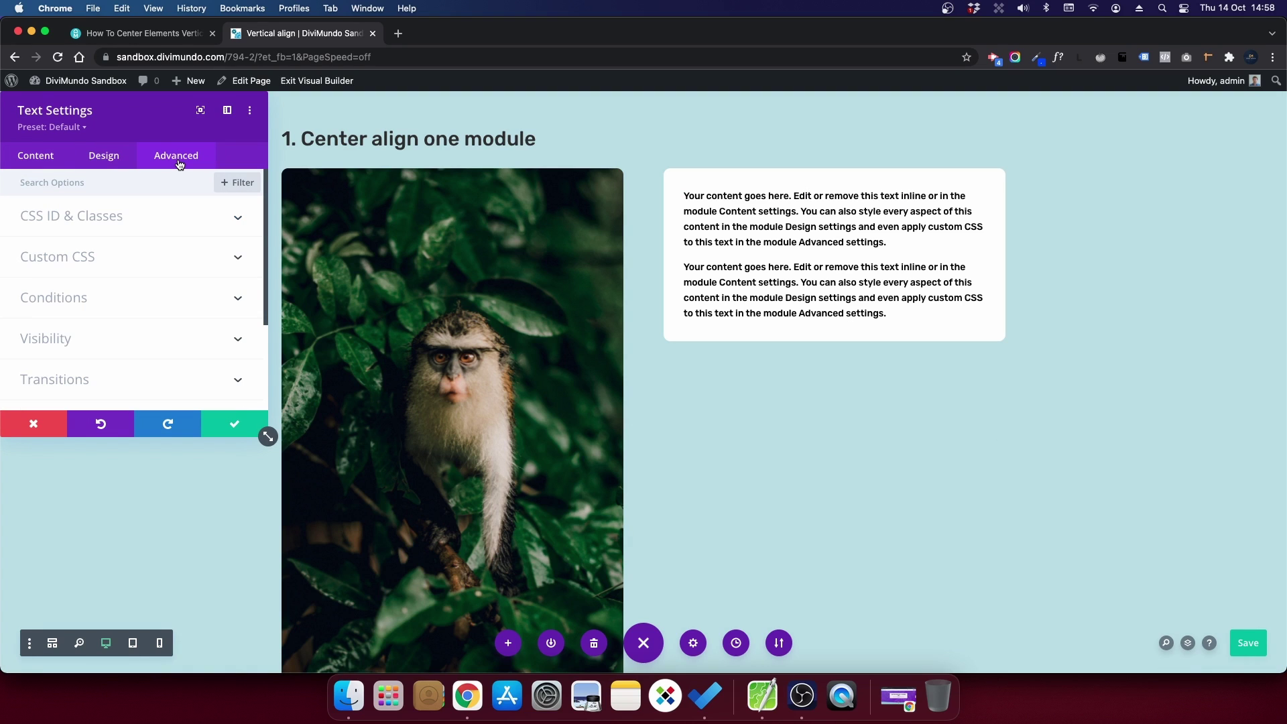
{"action": "scroll", "coordinate": [113, 345], "scroll_direction": "down", "scroll_amount": 4}
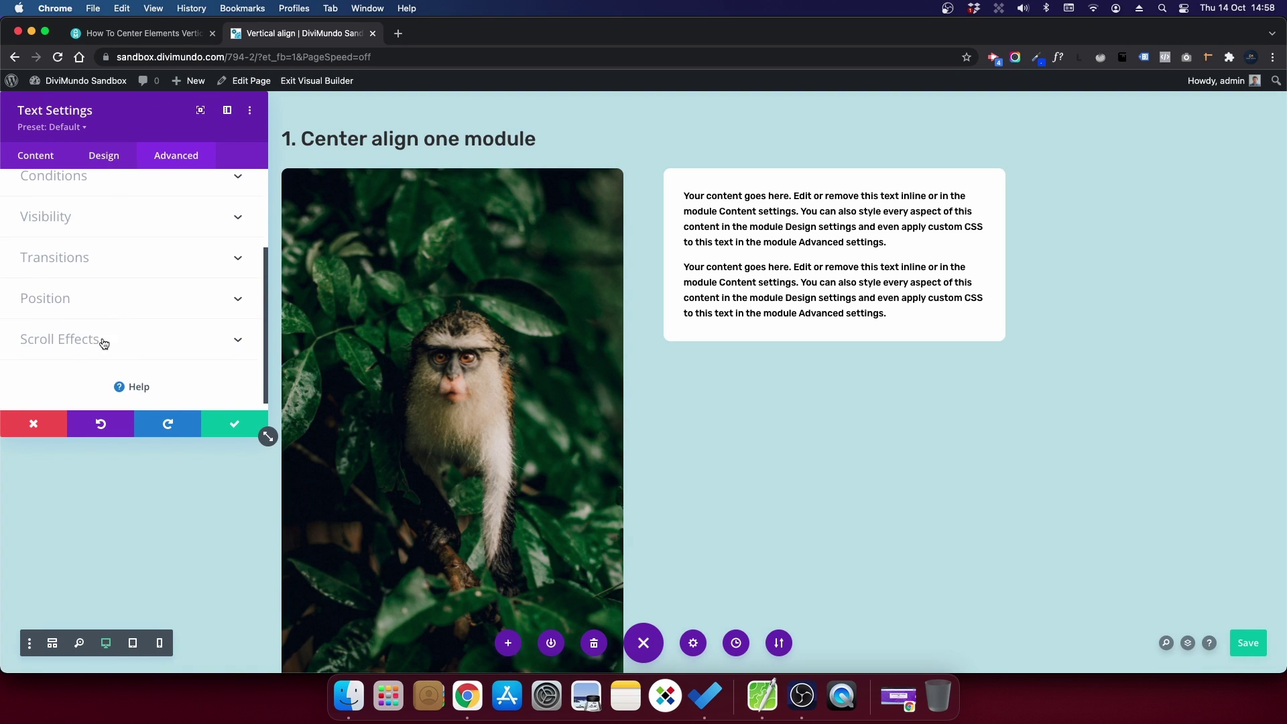
{"action": "left_click", "coordinate": [62, 299]}
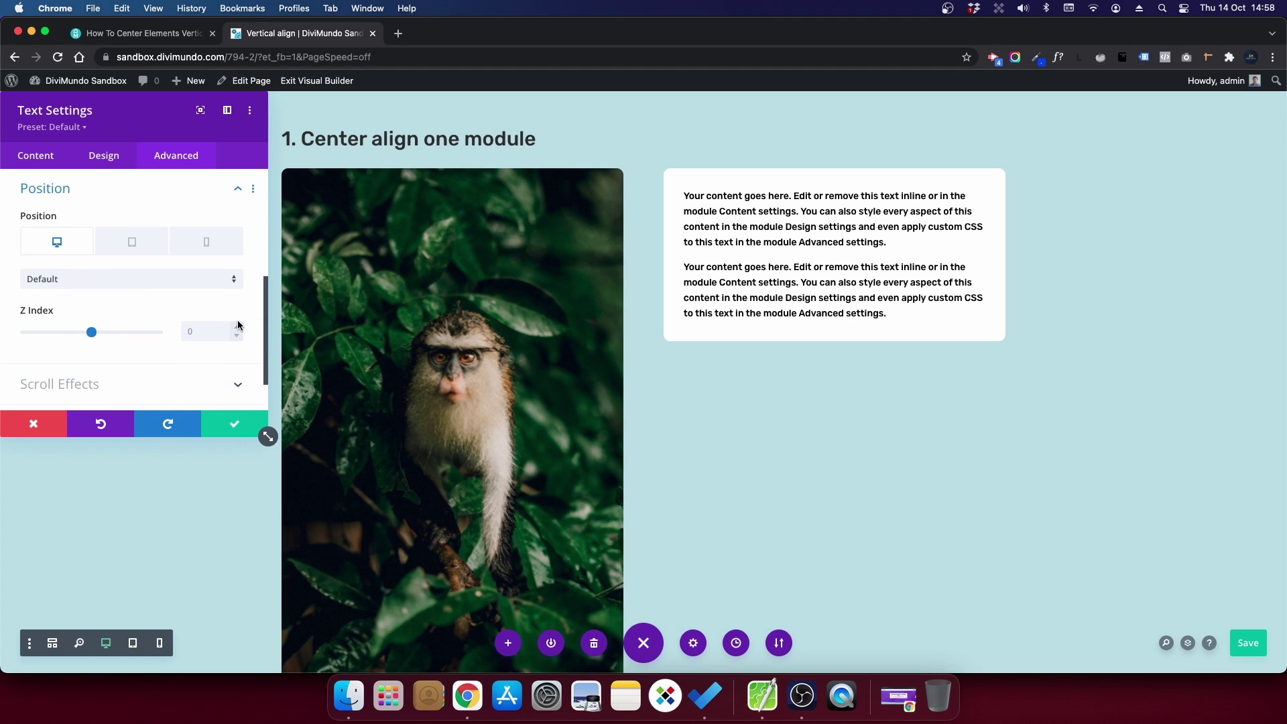
{"action": "left_click", "coordinate": [106, 282]}
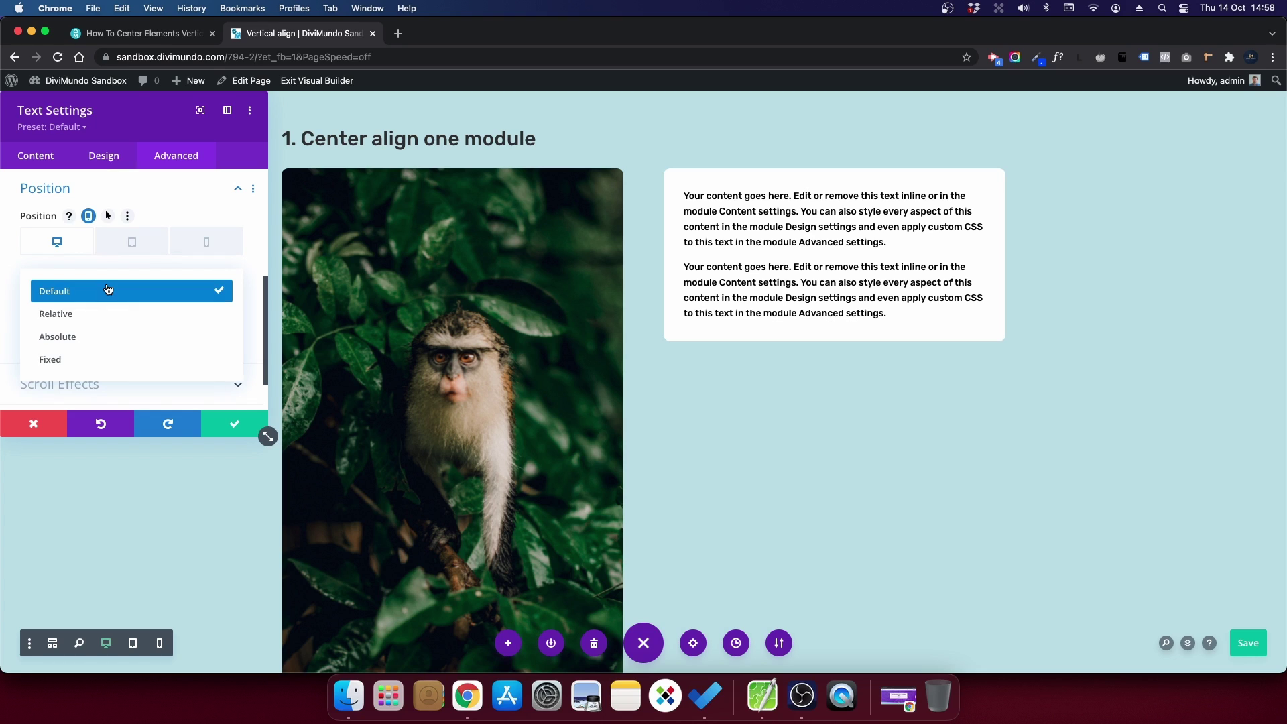
{"action": "left_click", "coordinate": [86, 342]}
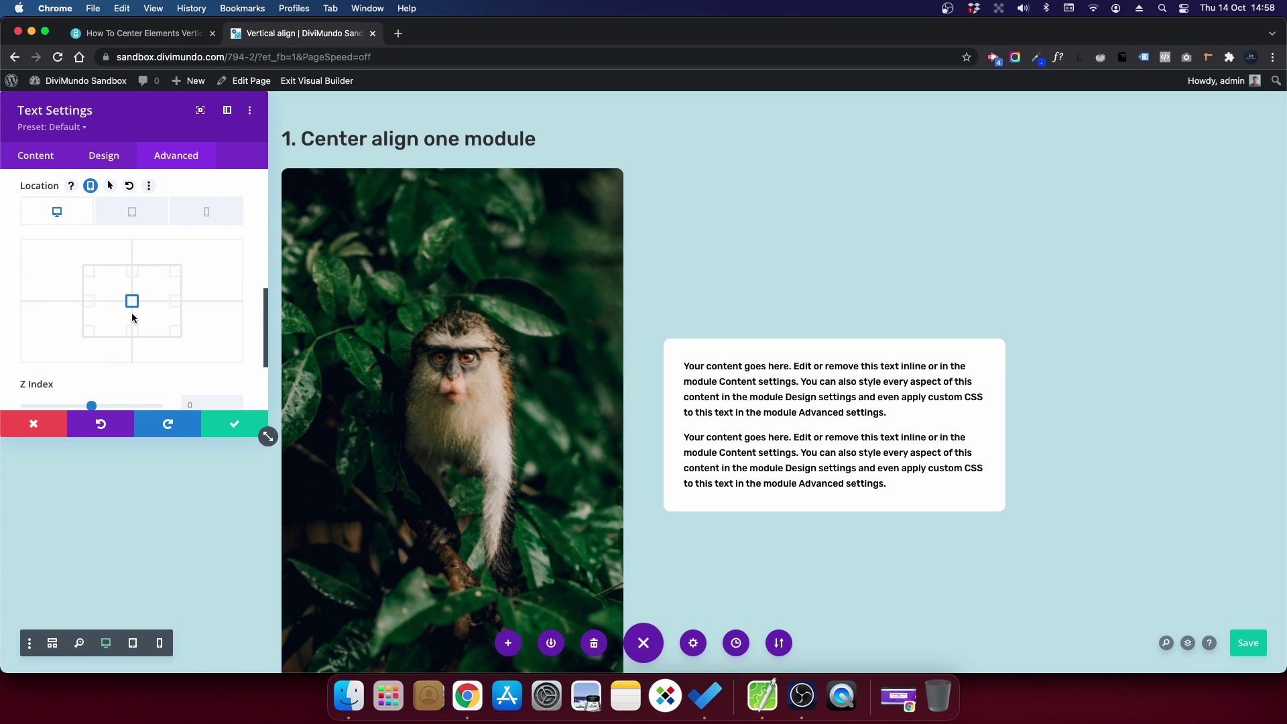
{"action": "left_click", "coordinate": [132, 271]}
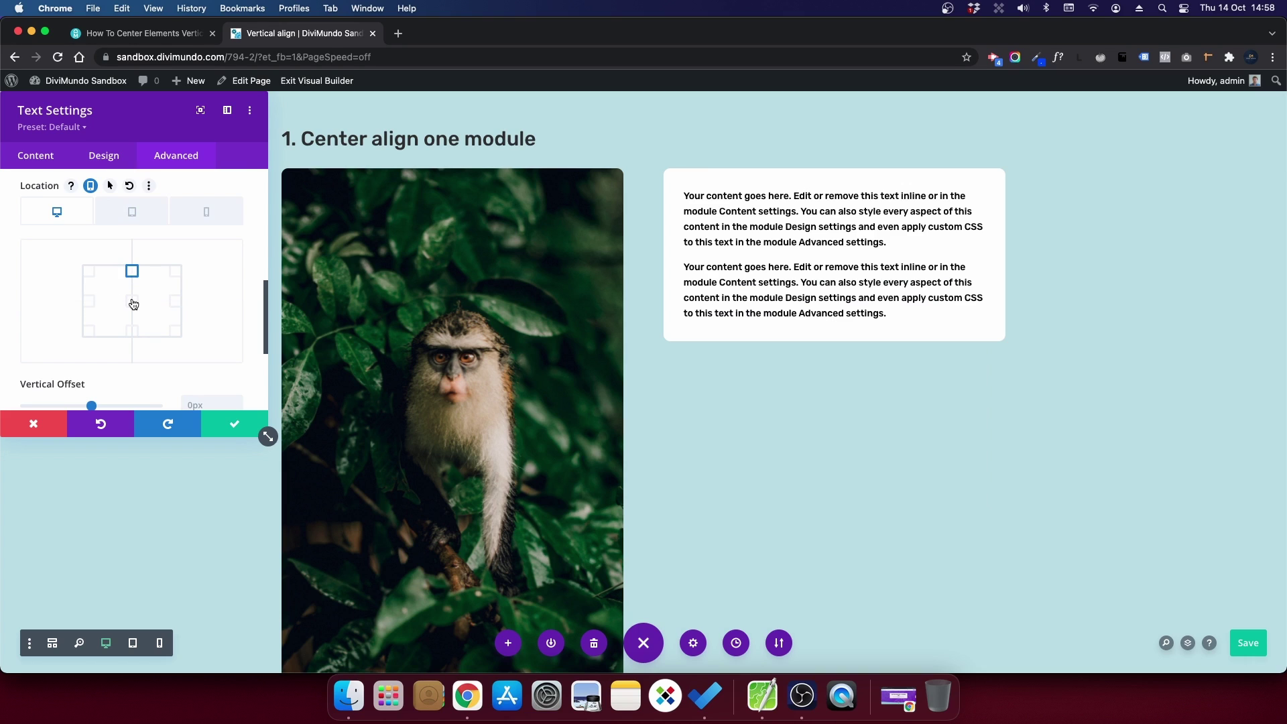
{"action": "left_click", "coordinate": [132, 301]}
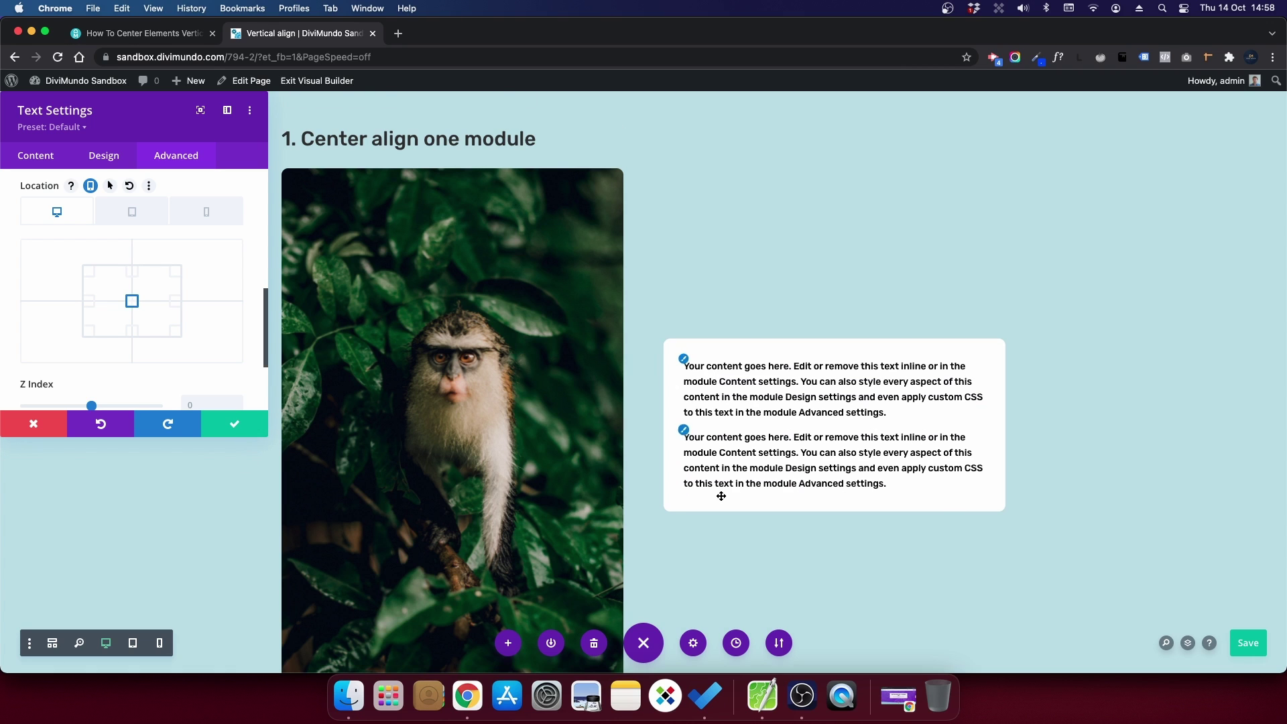
{"action": "scroll", "coordinate": [684, 429], "scroll_direction": "down", "scroll_amount": 4}
{"action": "scroll", "coordinate": [791, 431], "scroll_direction": "up", "scroll_amount": 2}
{"action": "scroll", "coordinate": [737, 375], "scroll_direction": "up", "scroll_amount": 1}
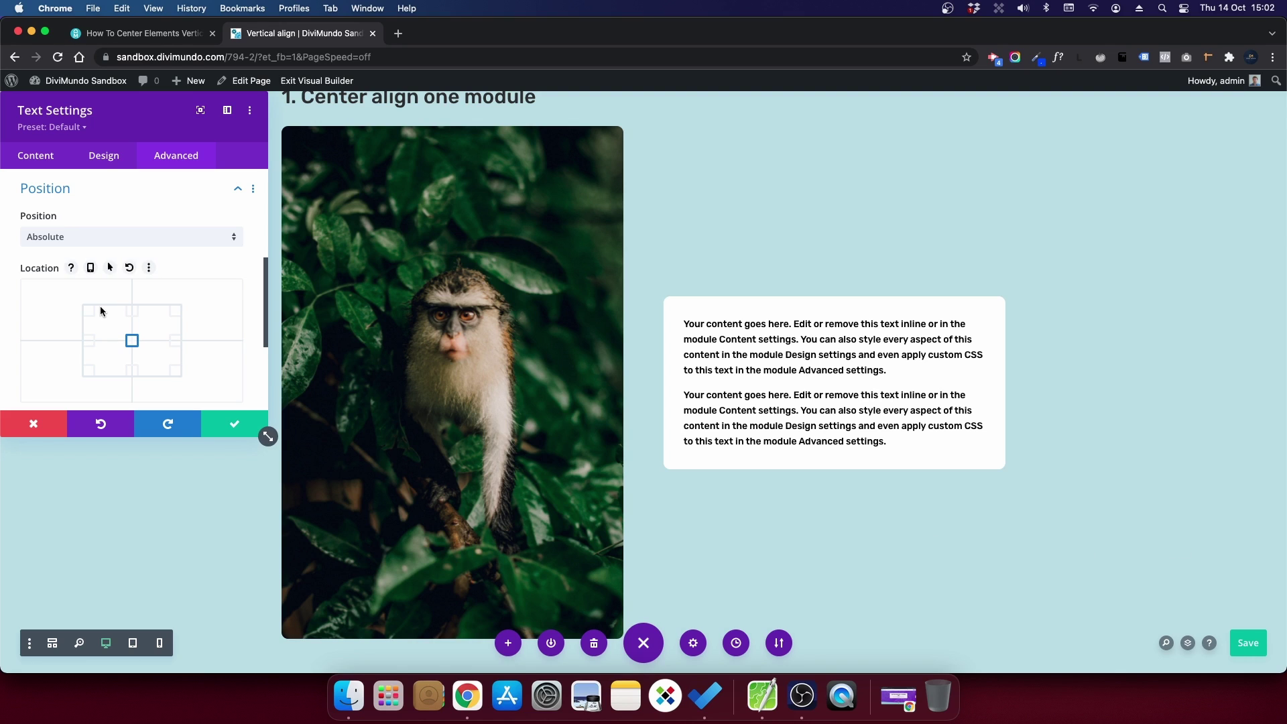
Step: In tablet view, enable responsive Position, set tablet Position to Default, and check phone view
{"action": "left_click", "coordinate": [134, 644]}
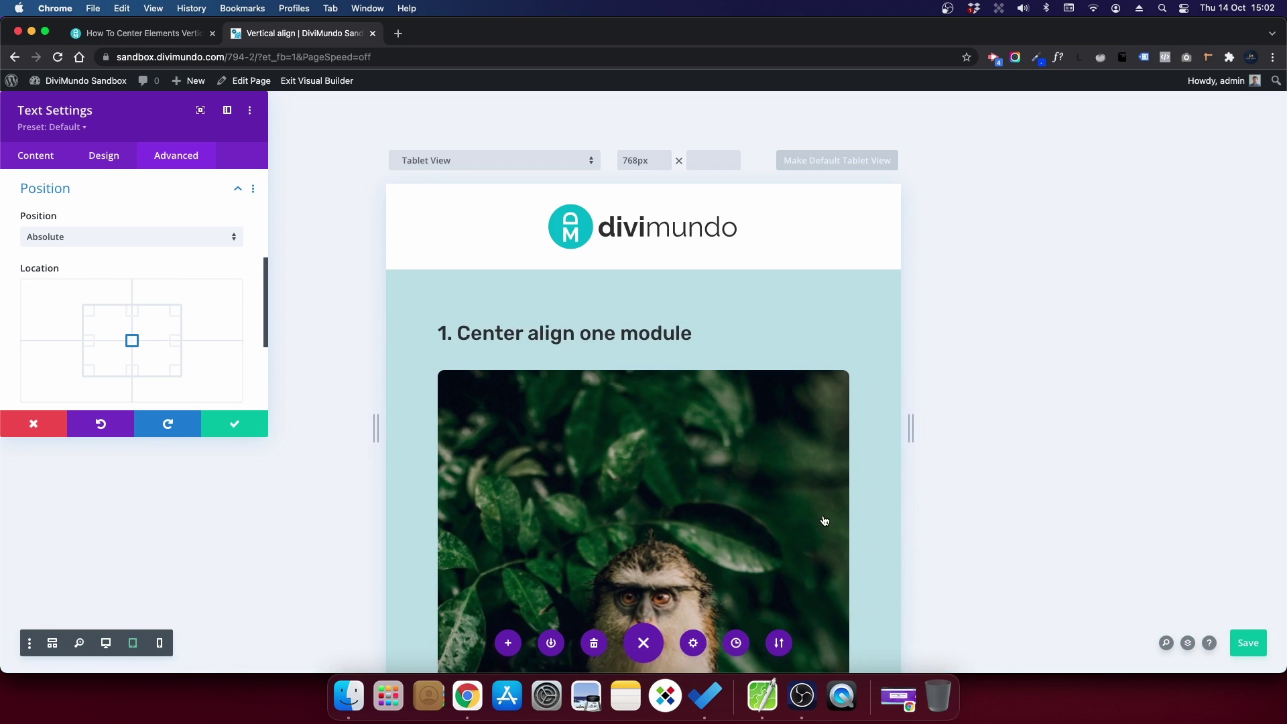
{"action": "scroll", "coordinate": [825, 520], "scroll_direction": "down", "scroll_amount": 5}
{"action": "scroll", "coordinate": [824, 520], "scroll_direction": "down", "scroll_amount": 3}
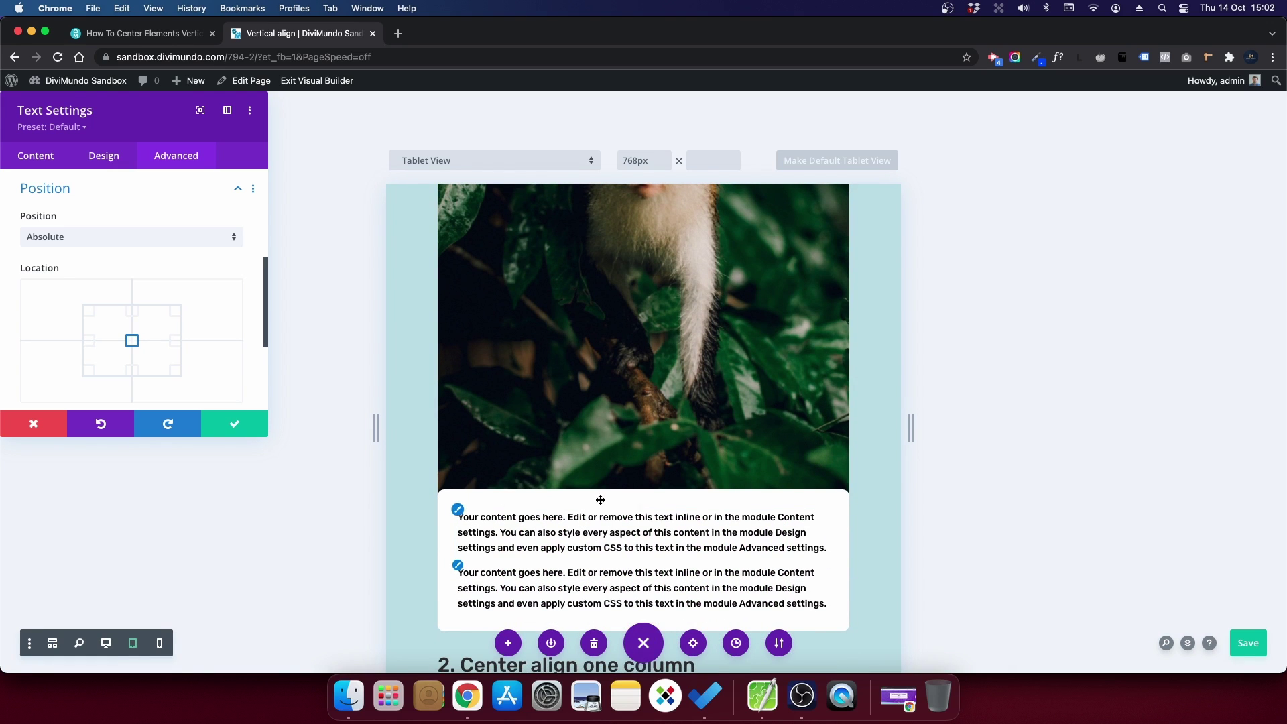
{"action": "scroll", "coordinate": [589, 502], "scroll_direction": "up", "scroll_amount": 1}
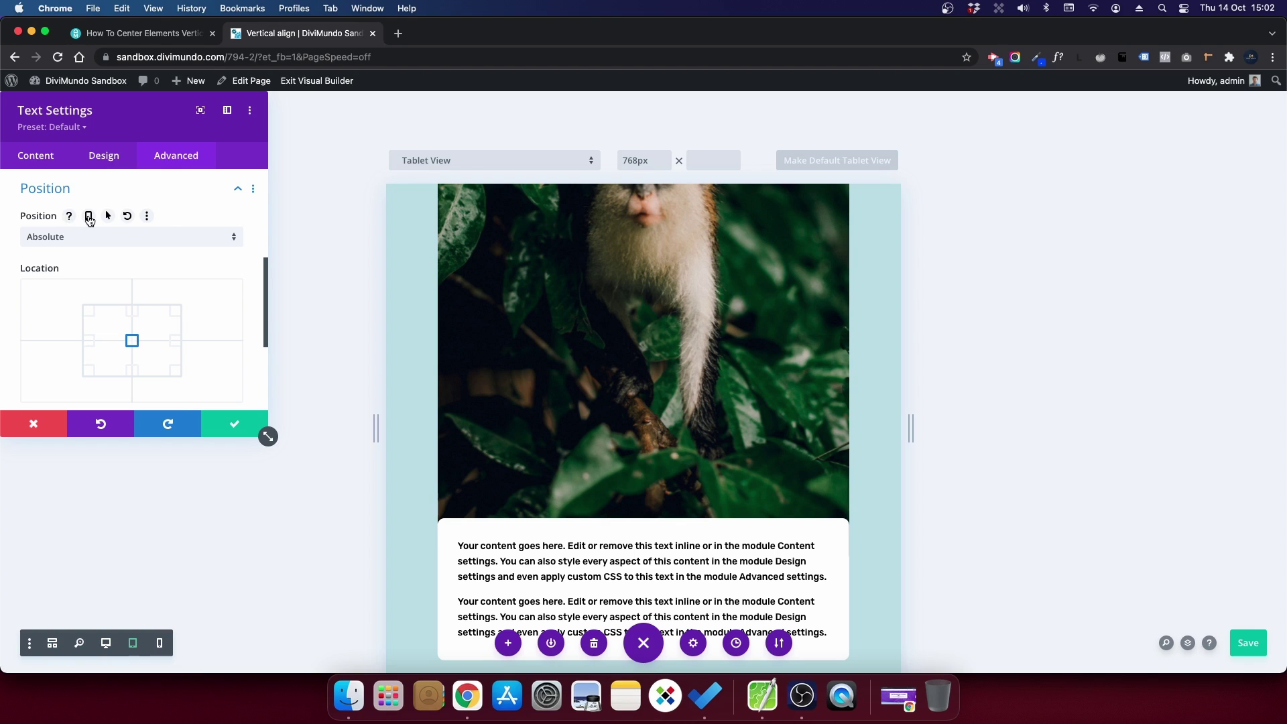
{"action": "left_click", "coordinate": [89, 215]}
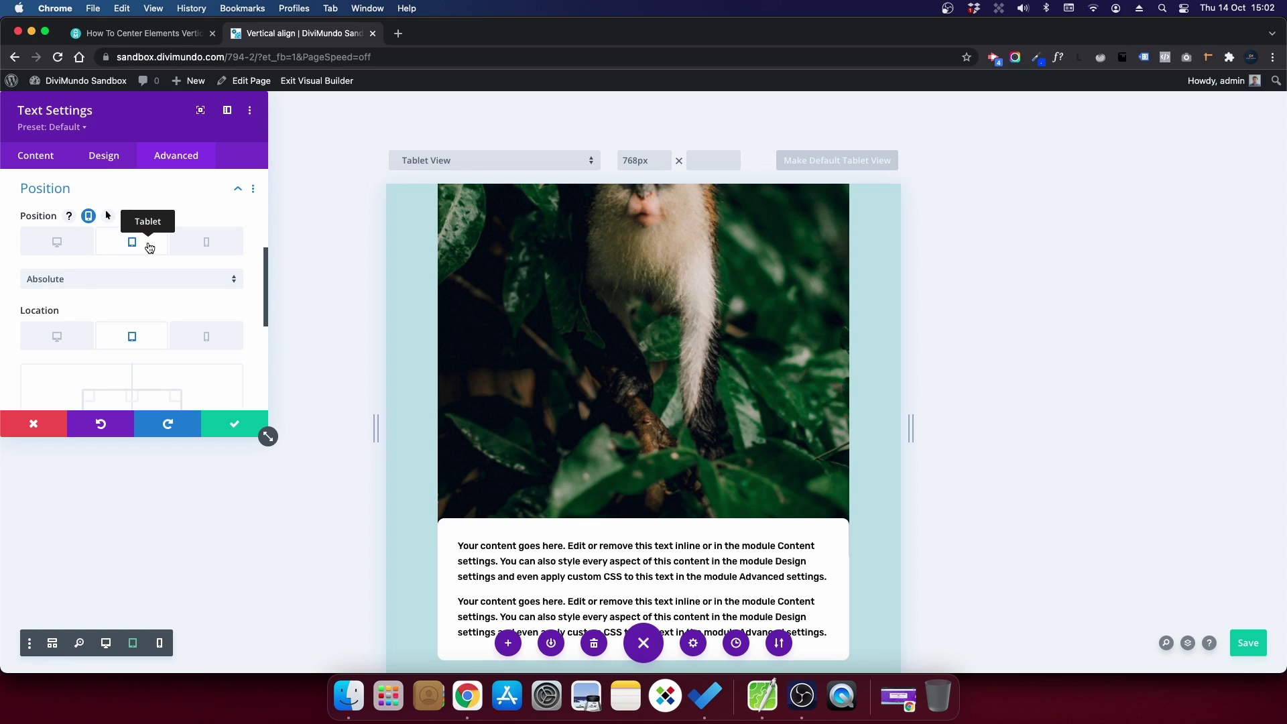
{"action": "left_click", "coordinate": [83, 279]}
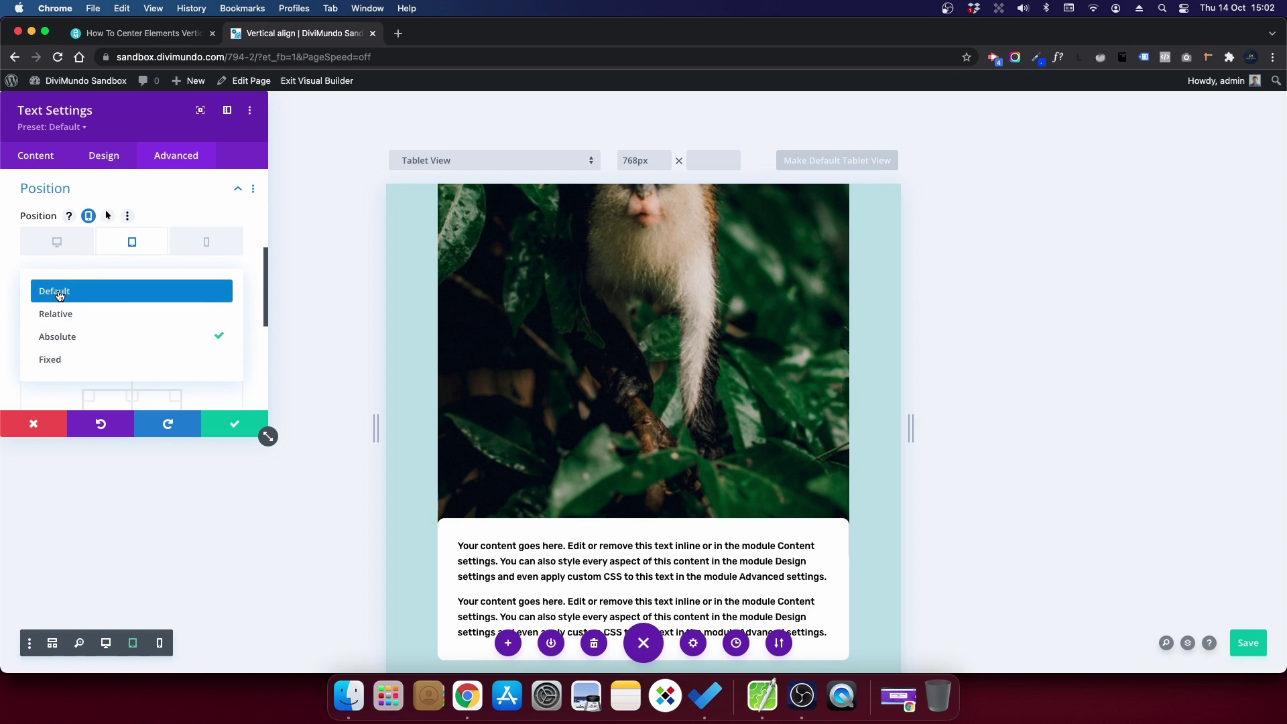
{"action": "left_click", "coordinate": [59, 292]}
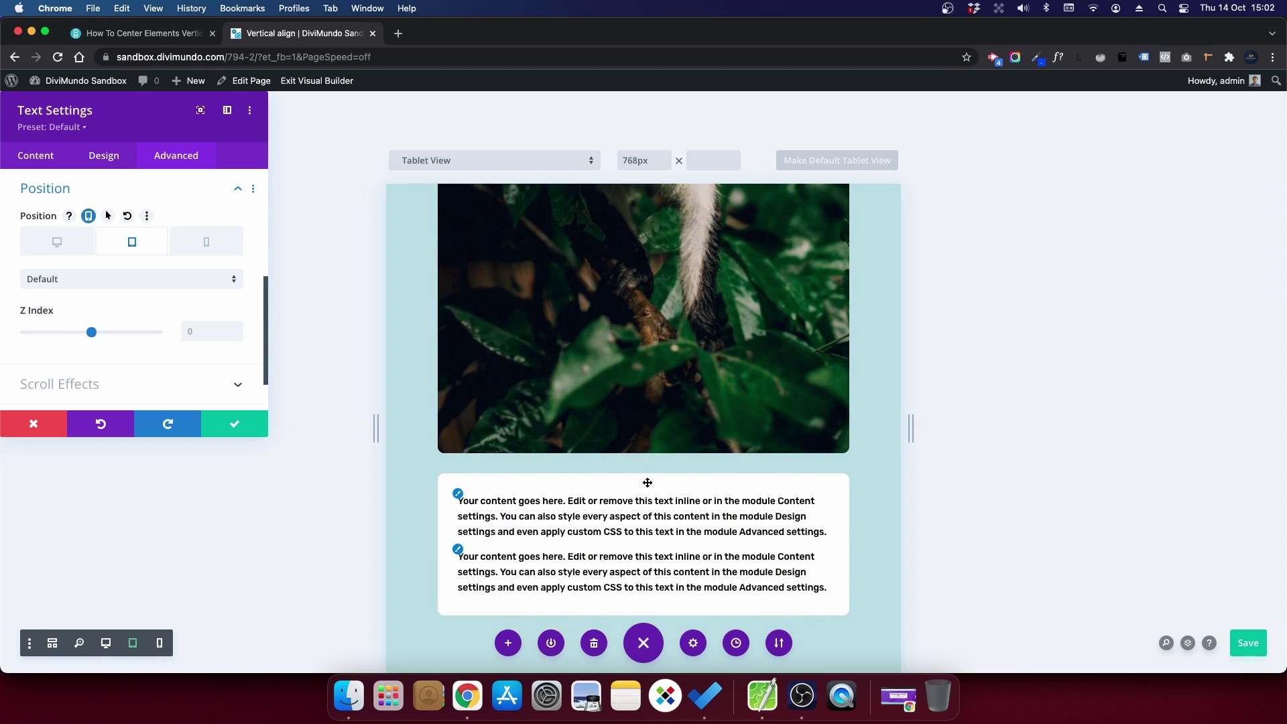
{"action": "left_click", "coordinate": [208, 250]}
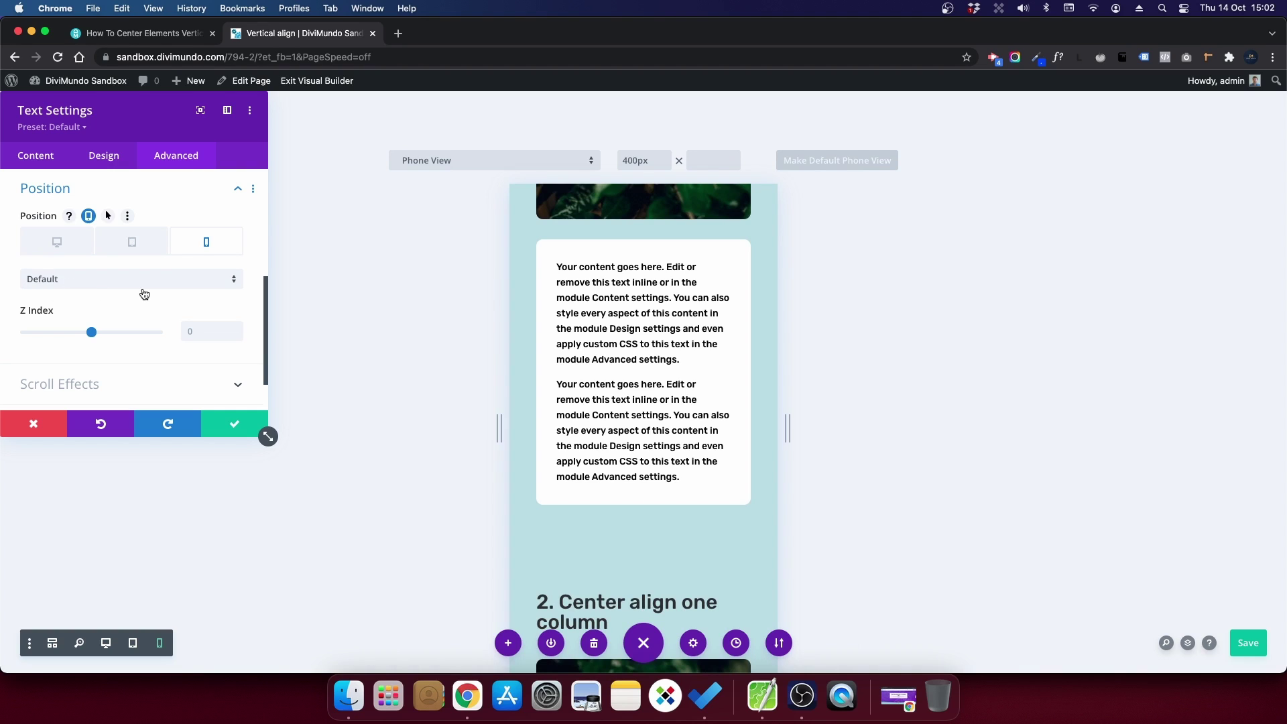
Step: Switch the text module's Position settings back to the Desktop layout
{"action": "left_click", "coordinate": [69, 251]}
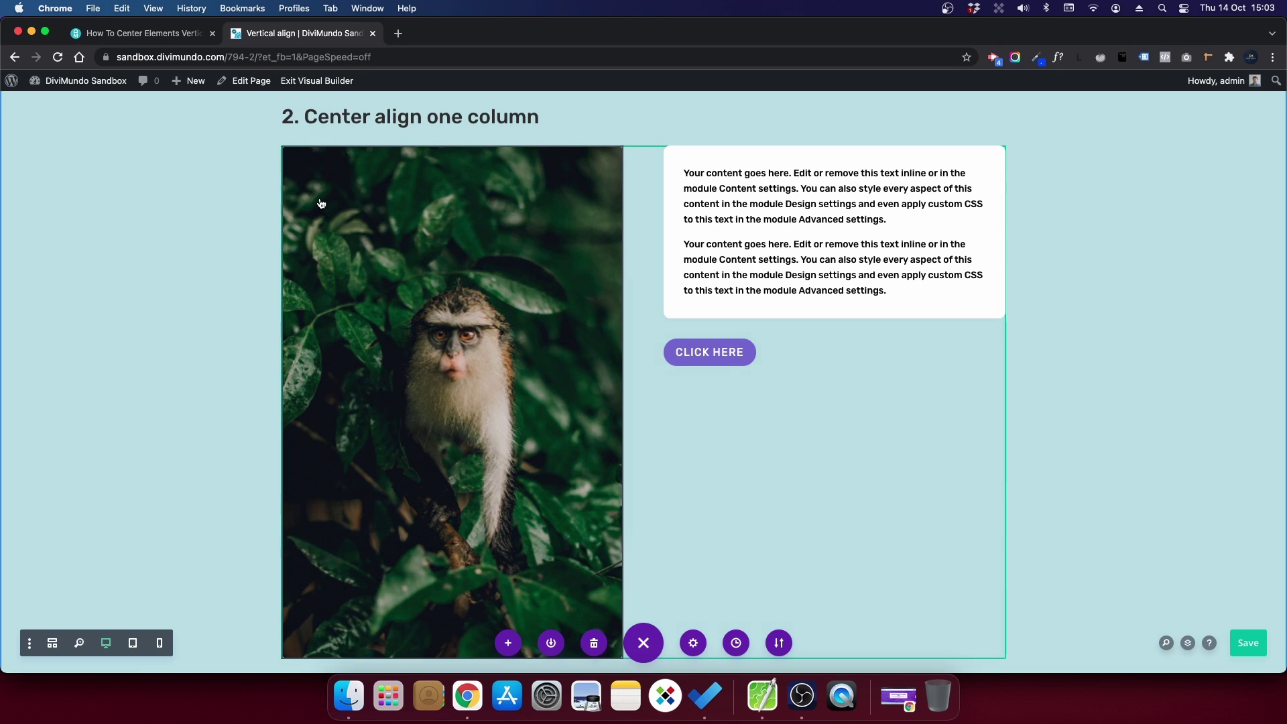
Step: Turn on Equalize Column Heights for the second example's row, then list its columns
{"action": "mouse_move", "coordinate": [320, 199]}
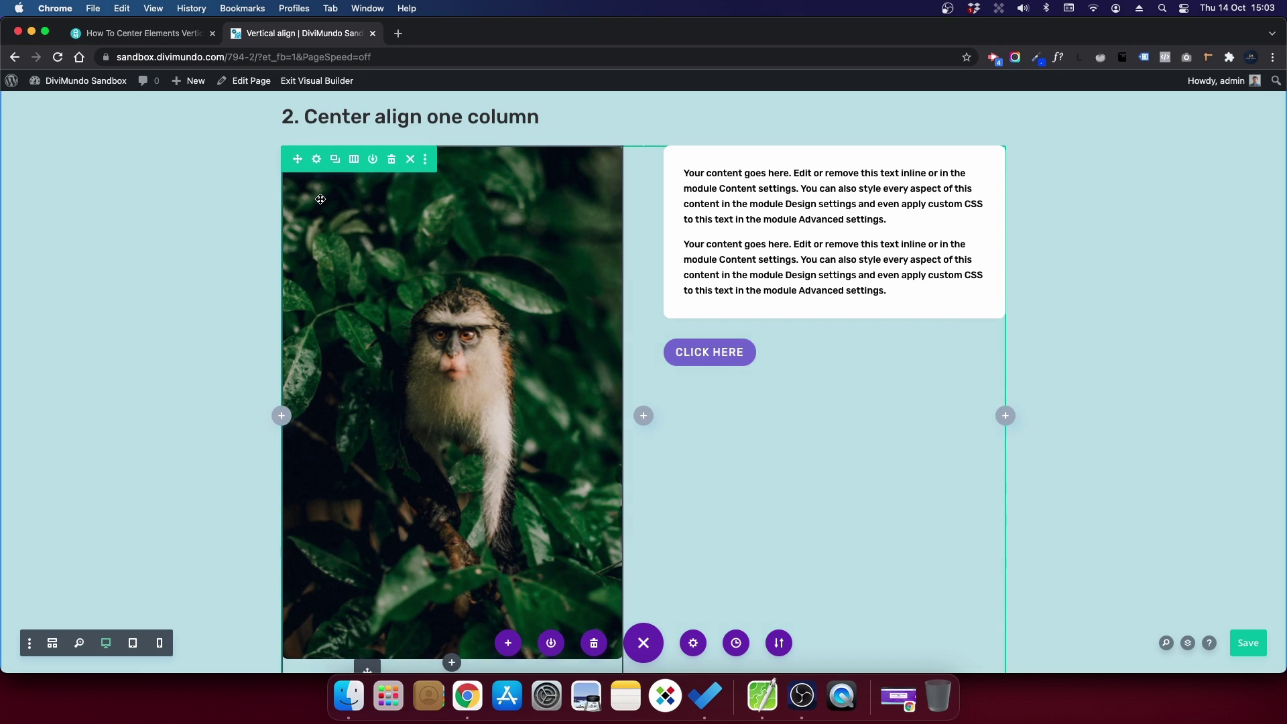
{"action": "left_click", "coordinate": [317, 160]}
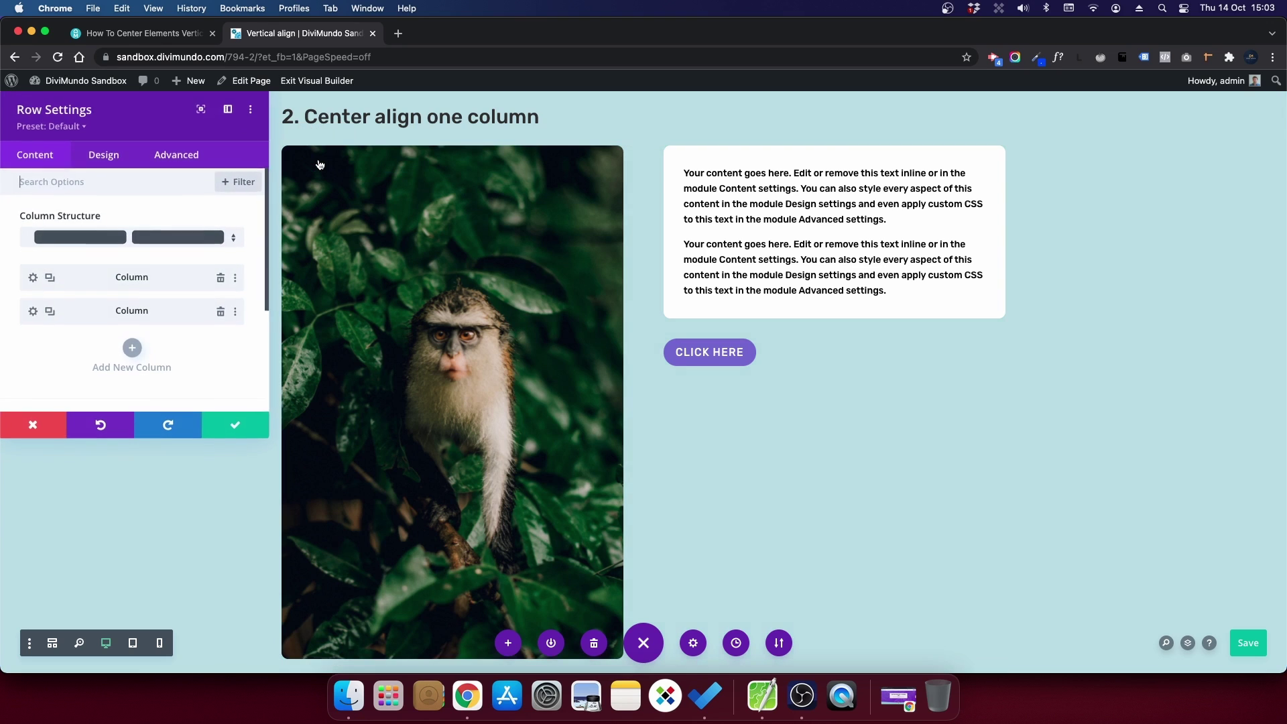
{"action": "left_click", "coordinate": [102, 159]}
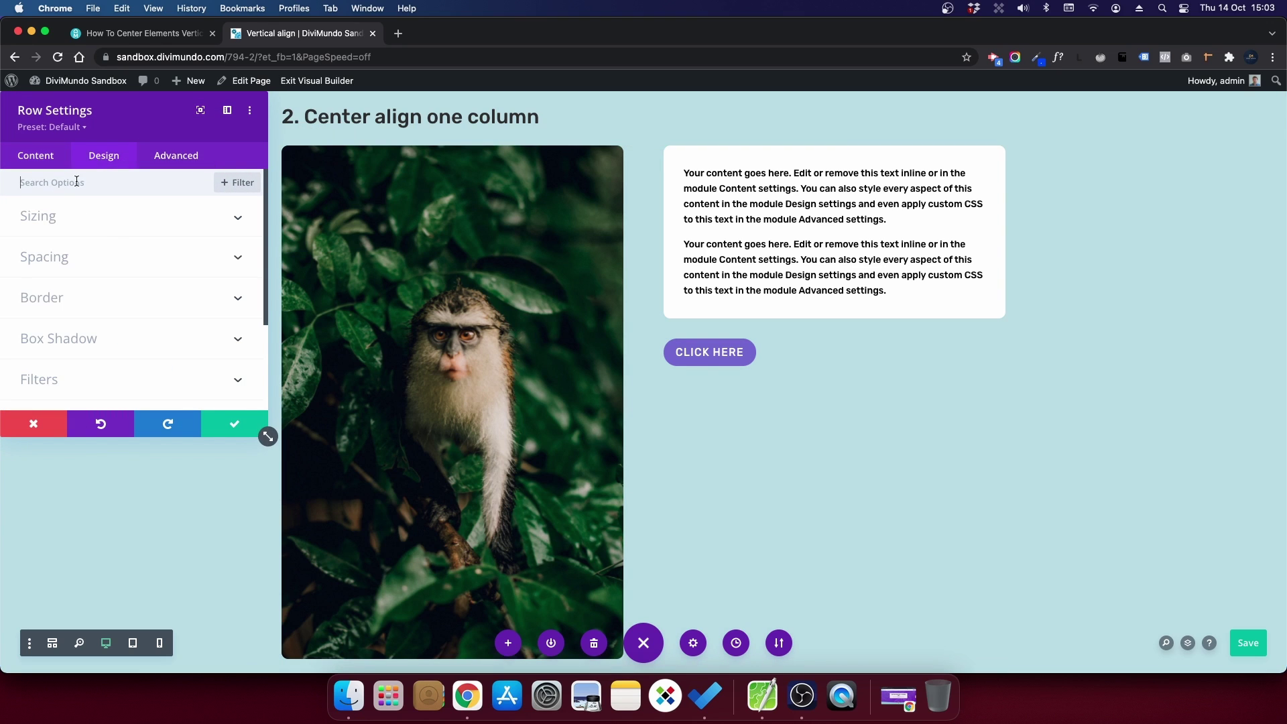
{"action": "left_click", "coordinate": [48, 219]}
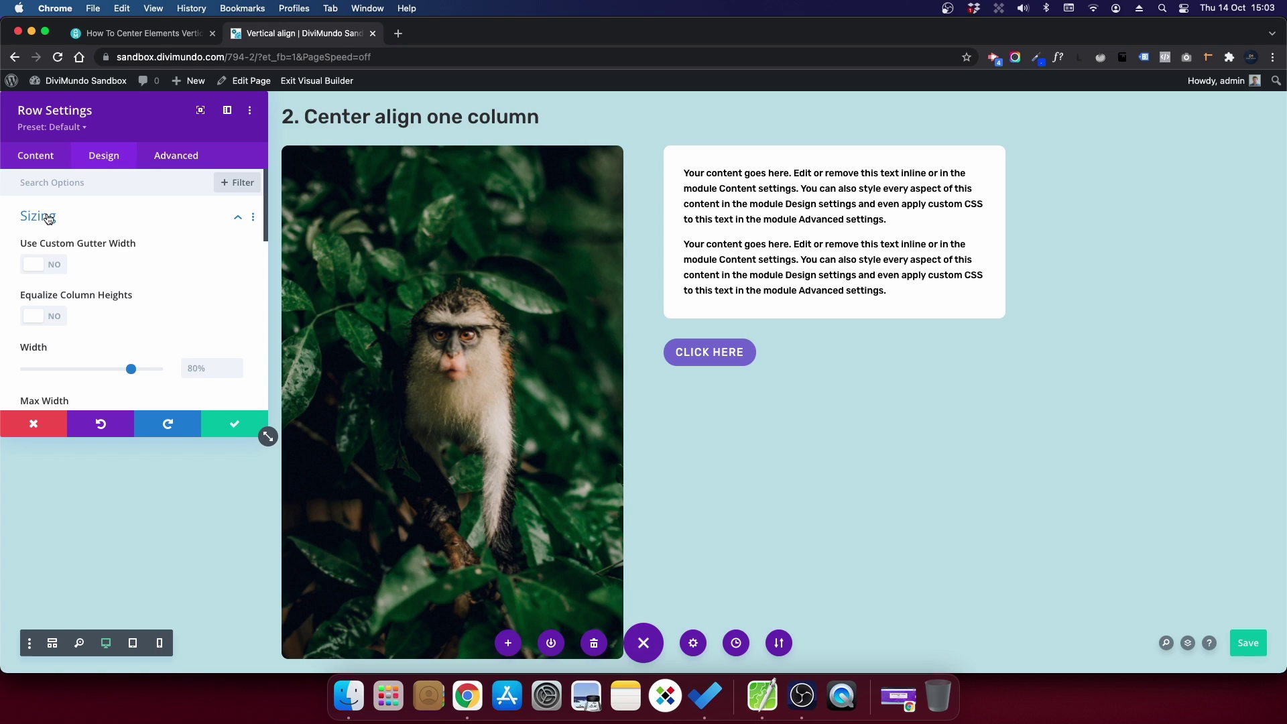
{"action": "left_click", "coordinate": [56, 322]}
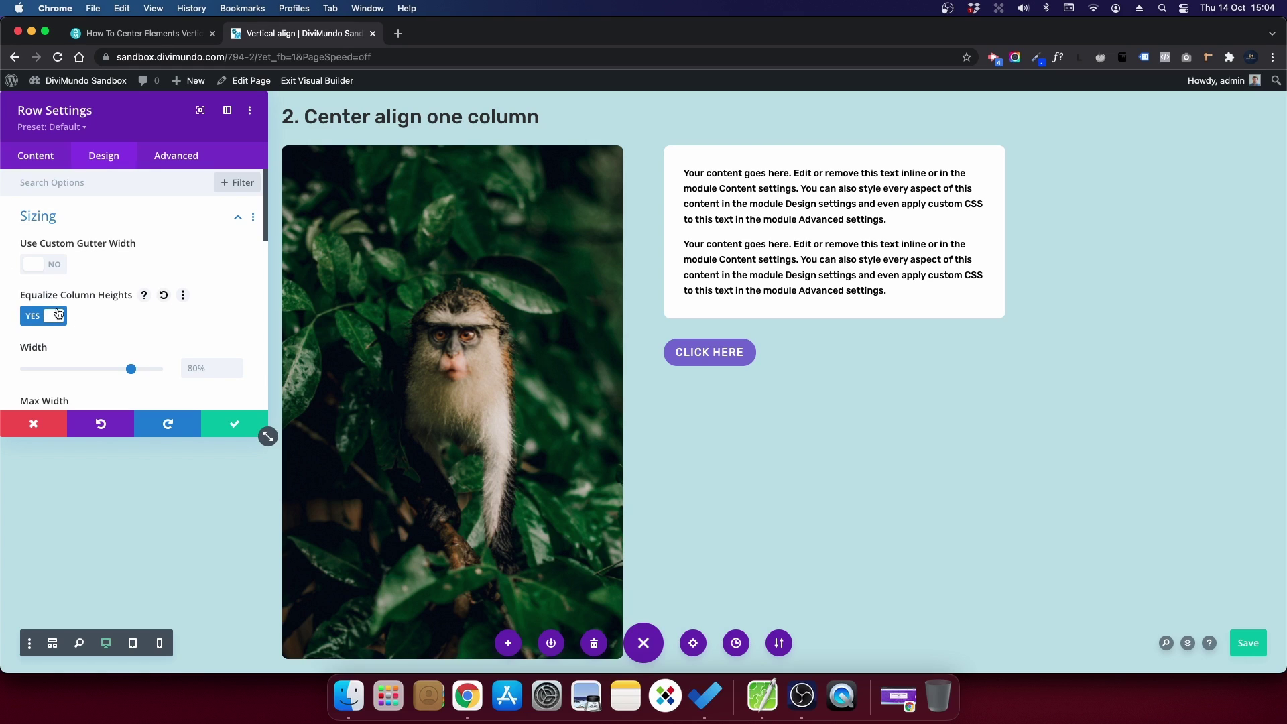
{"action": "left_click", "coordinate": [39, 158]}
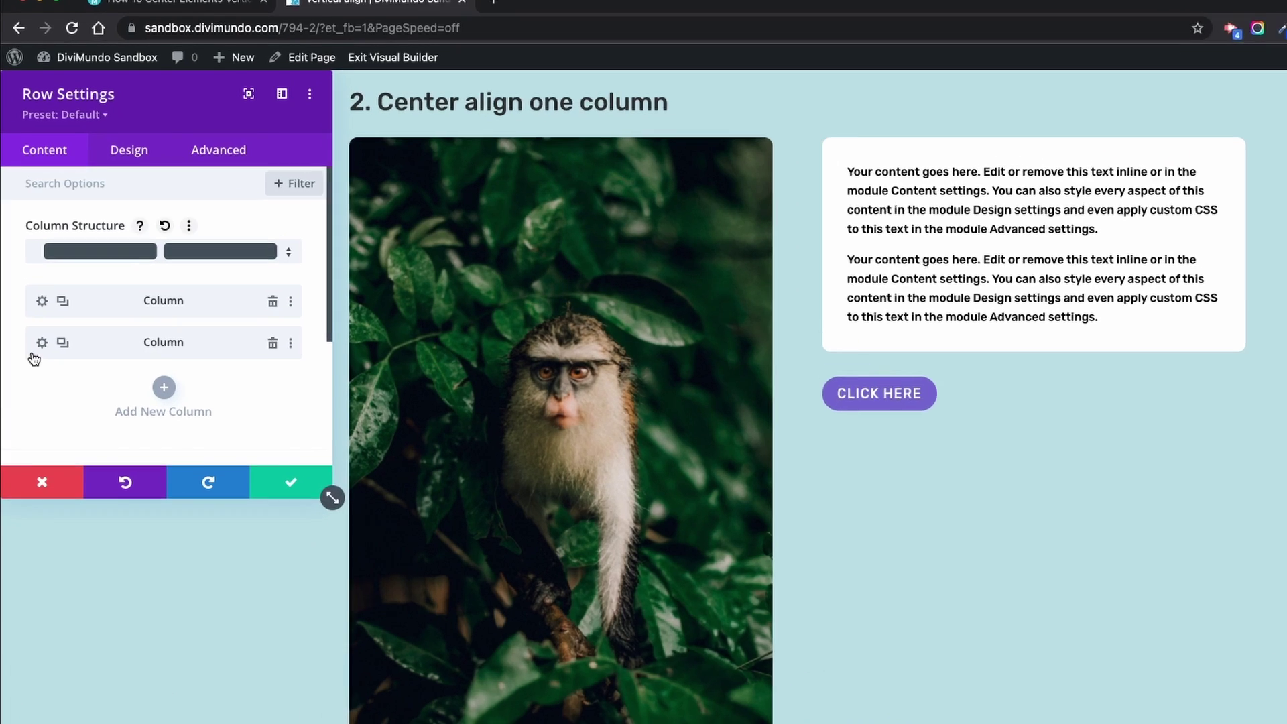
Step: Add margin:auto; to the text column's Main Element custom CSS
{"action": "left_click", "coordinate": [42, 342]}
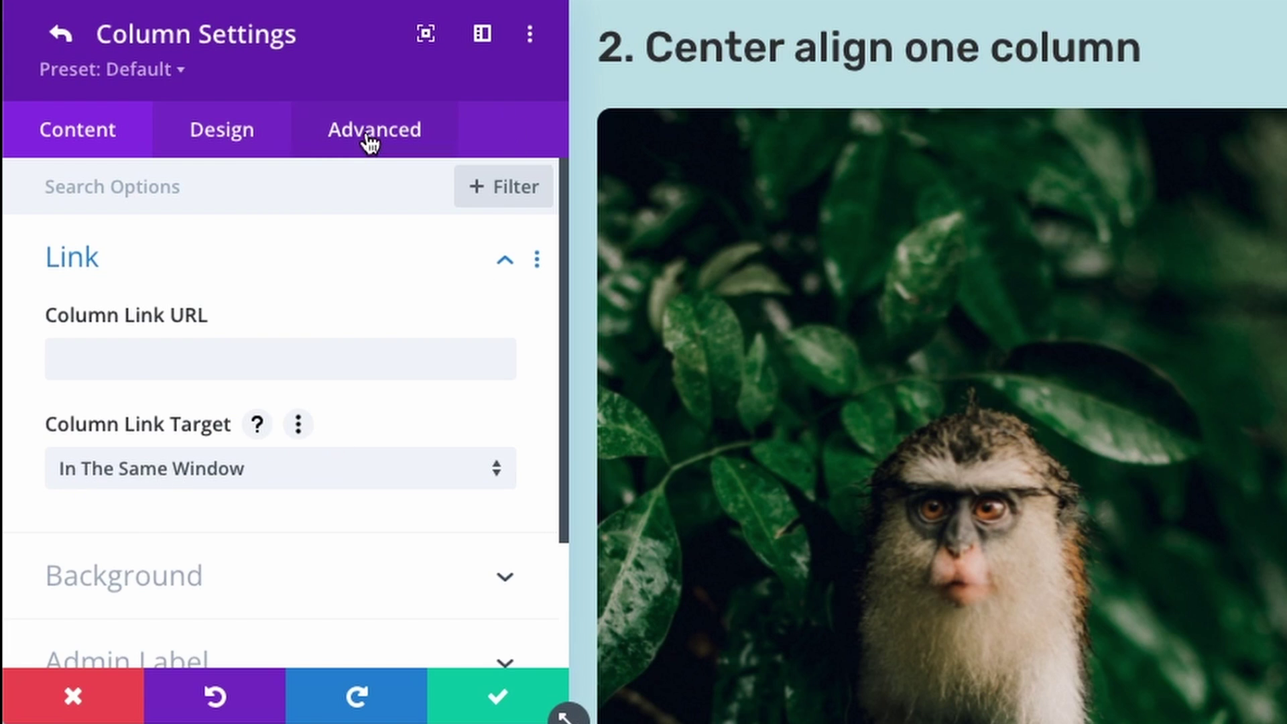
{"action": "left_click", "coordinate": [371, 142]}
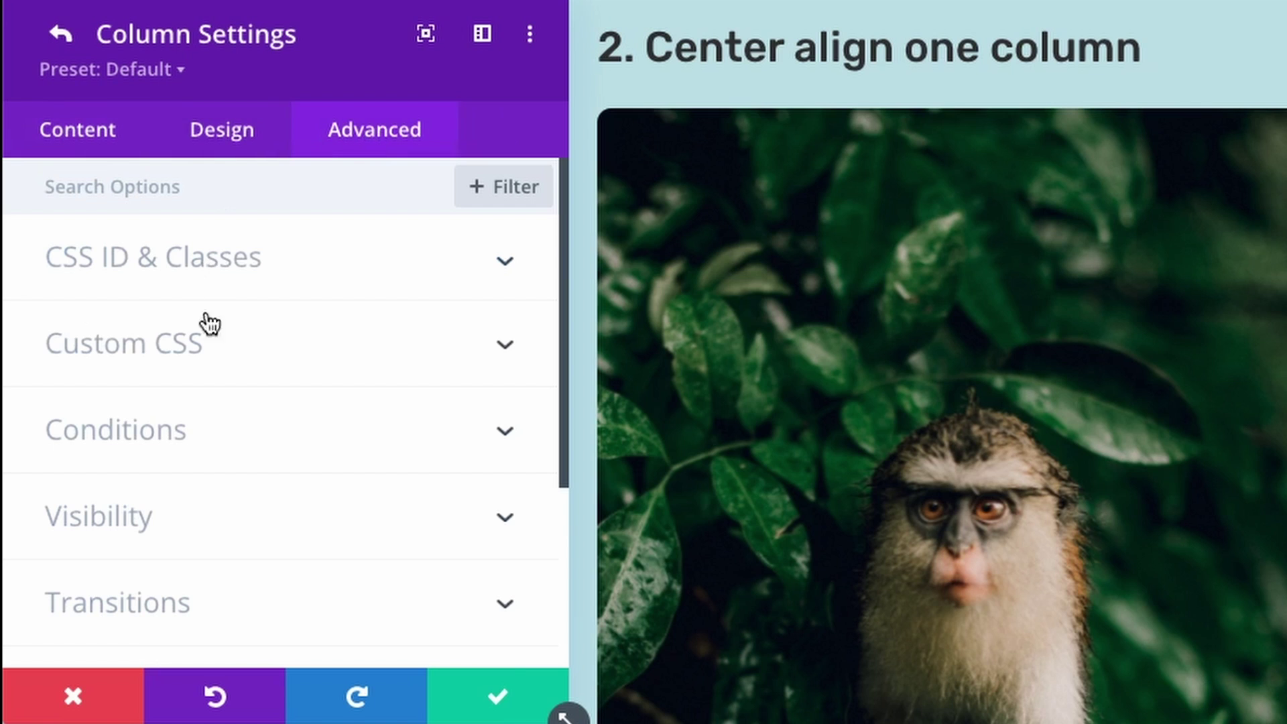
{"action": "left_click", "coordinate": [201, 343]}
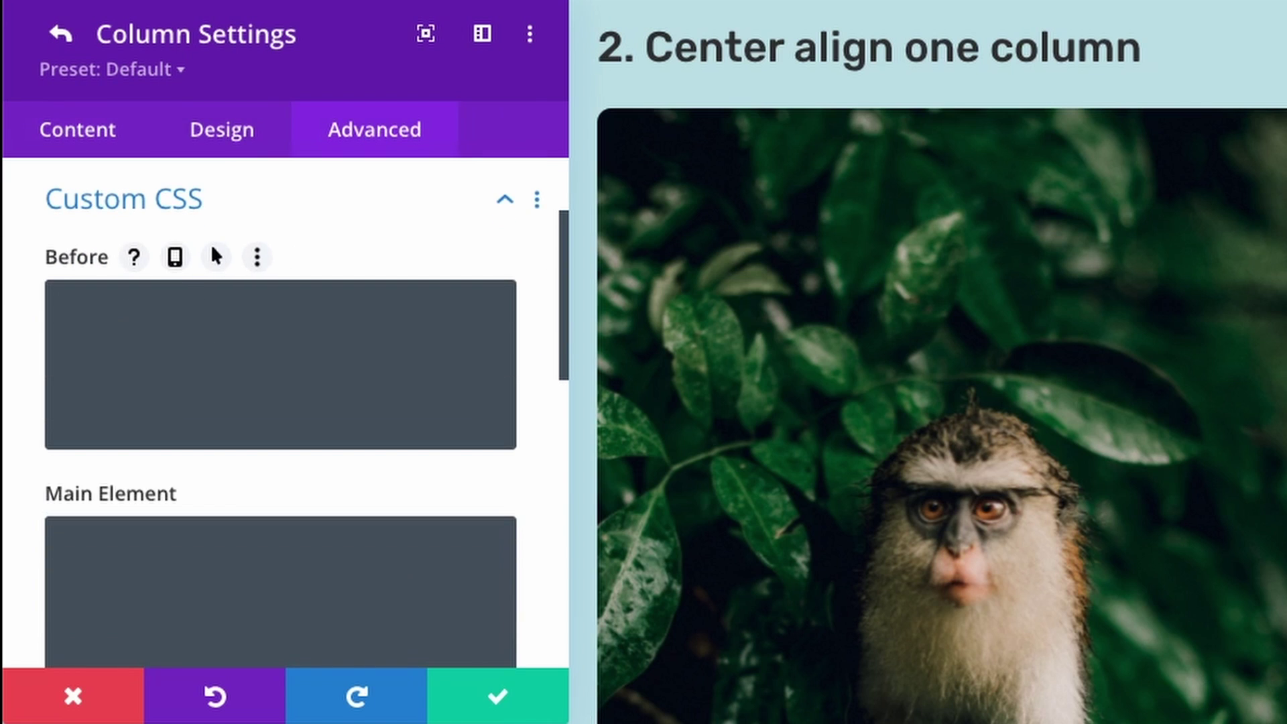
{"action": "left_click", "coordinate": [202, 607]}
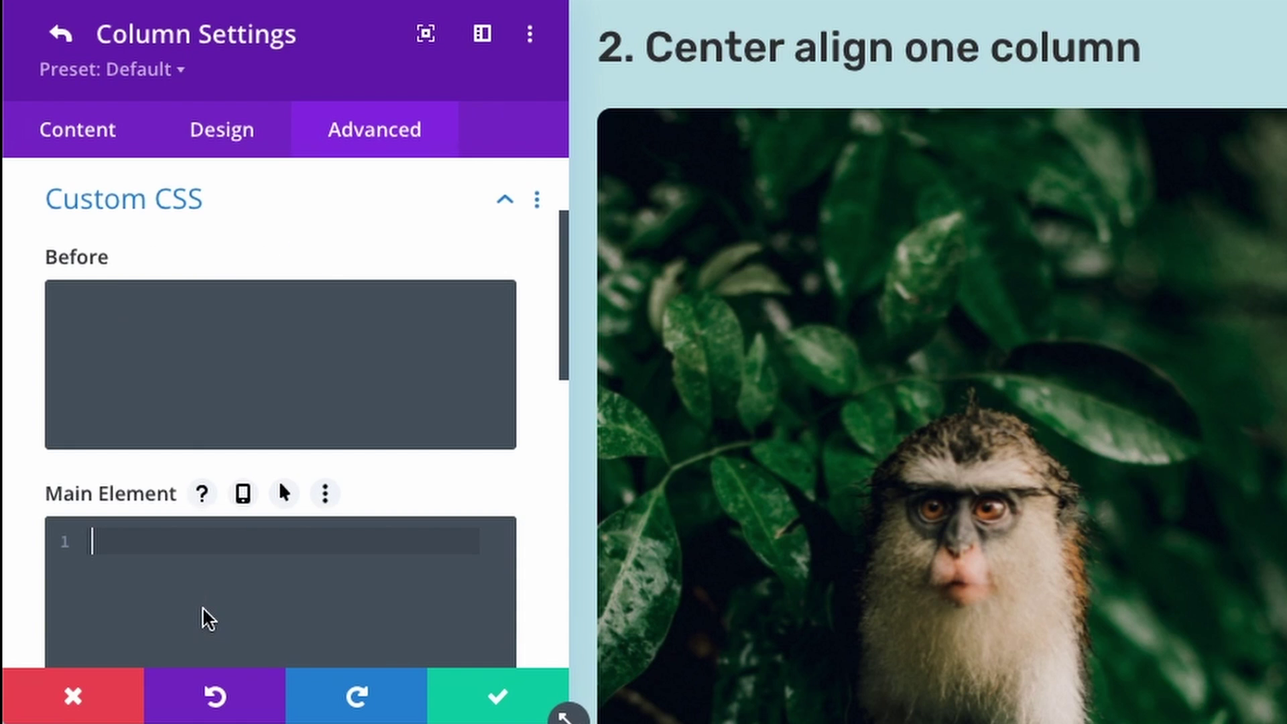
{"action": "type", "text": "m"}
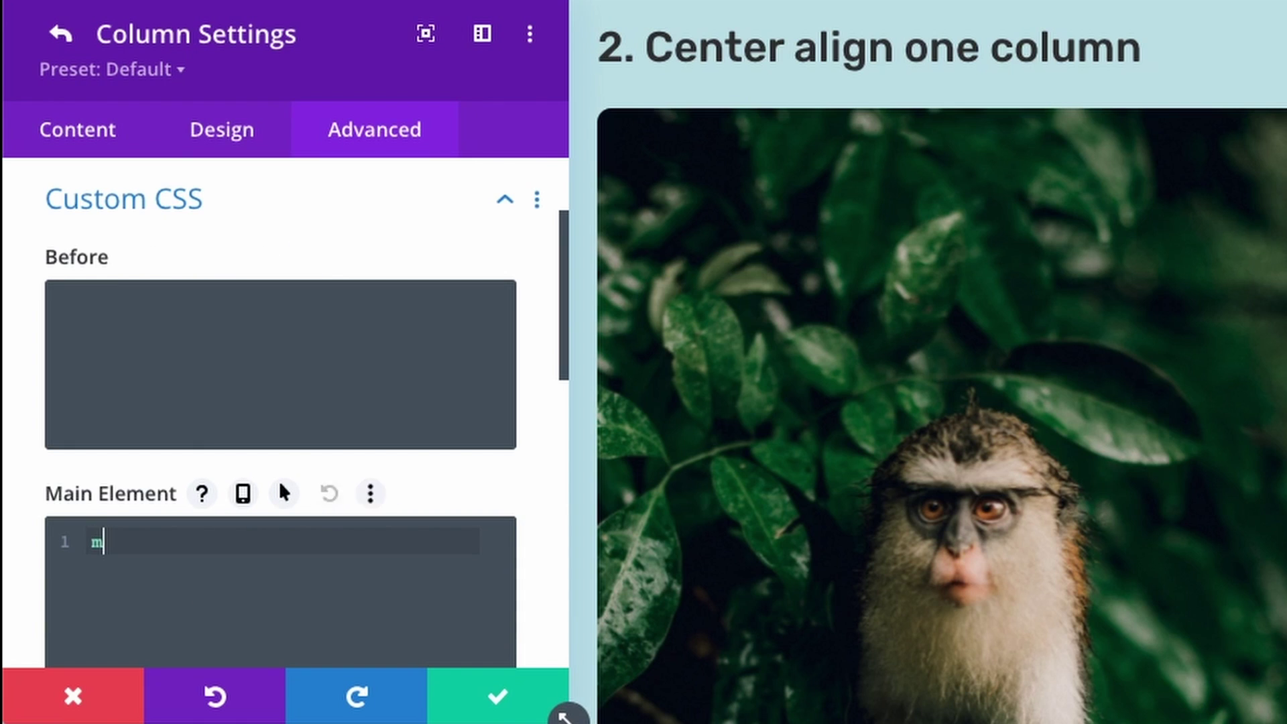
{"action": "type", "text": "argin"}
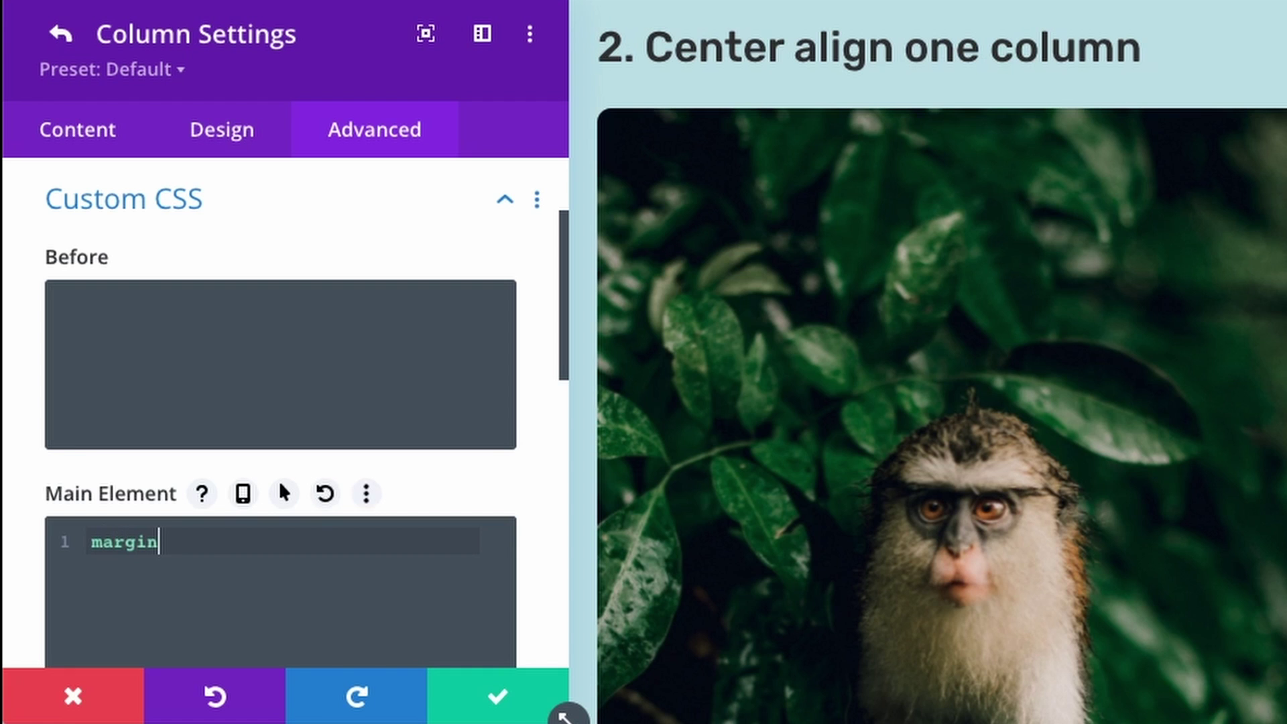
{"action": "type", "text": ":auto;"}
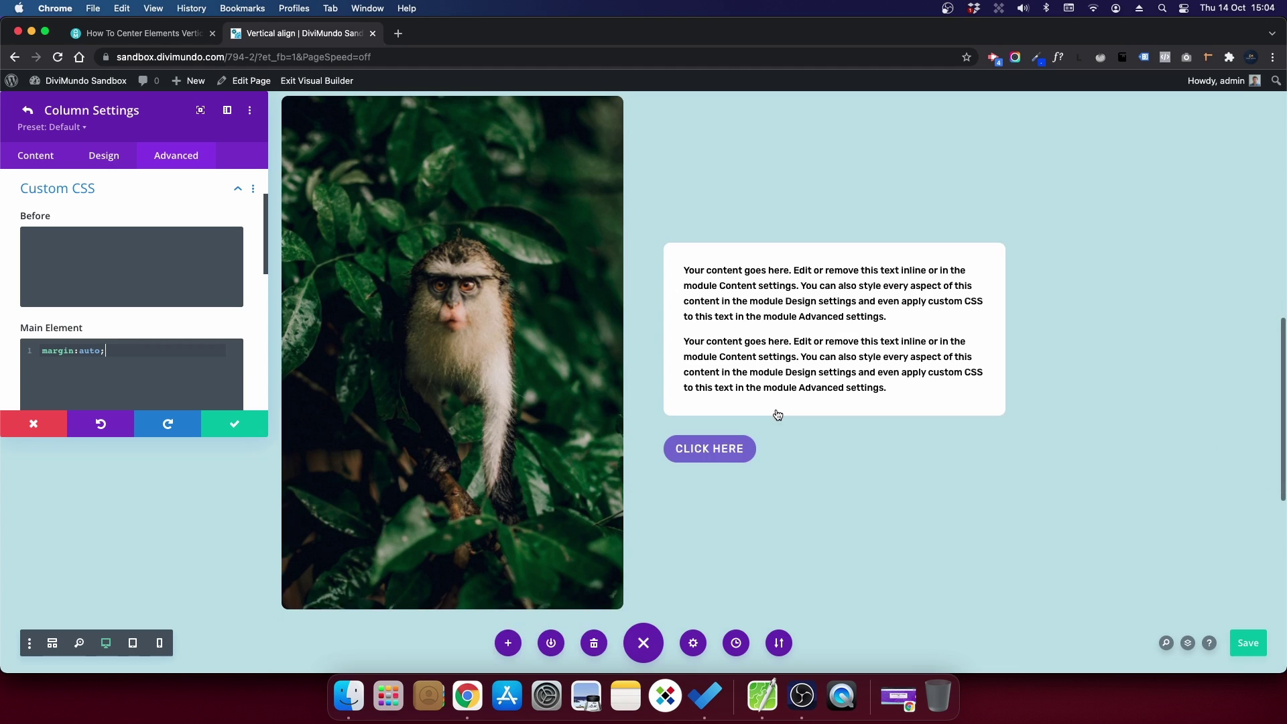
Step: Save the column and row settings, then preview the layout at tablet and phone widths
{"action": "left_click", "coordinate": [228, 429]}
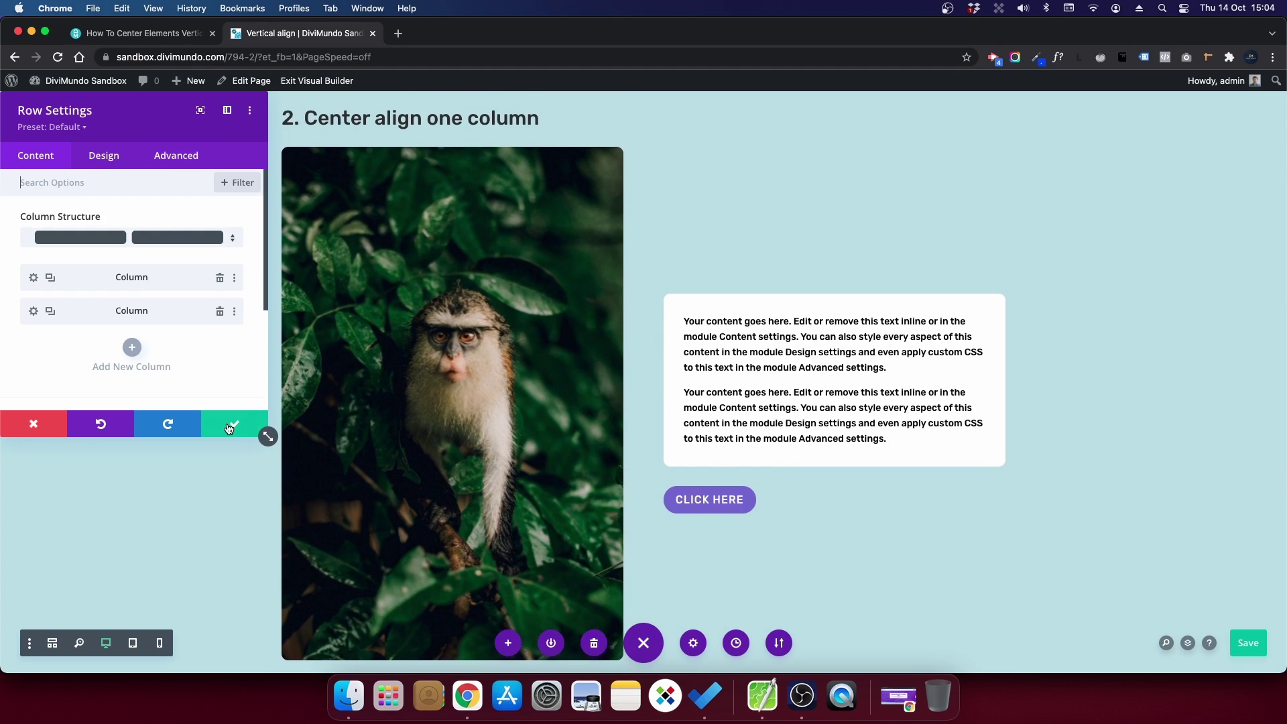
{"action": "left_click", "coordinate": [229, 429]}
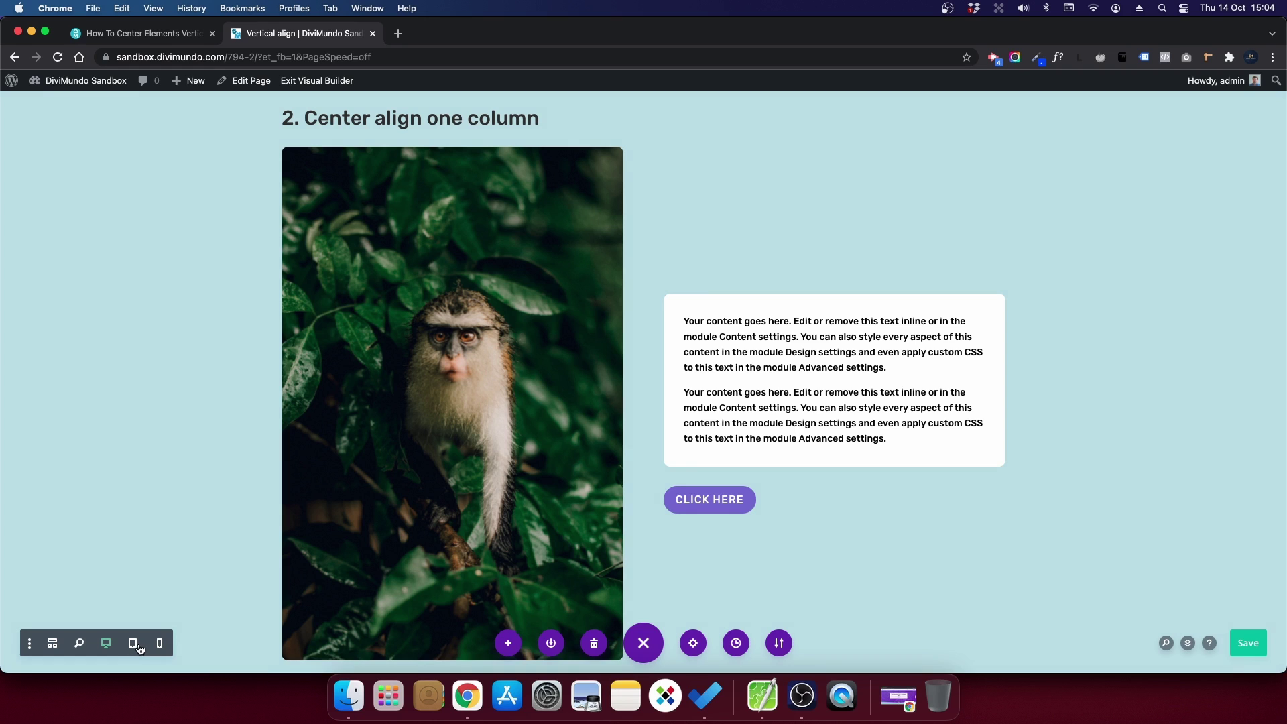
{"action": "left_click", "coordinate": [135, 643]}
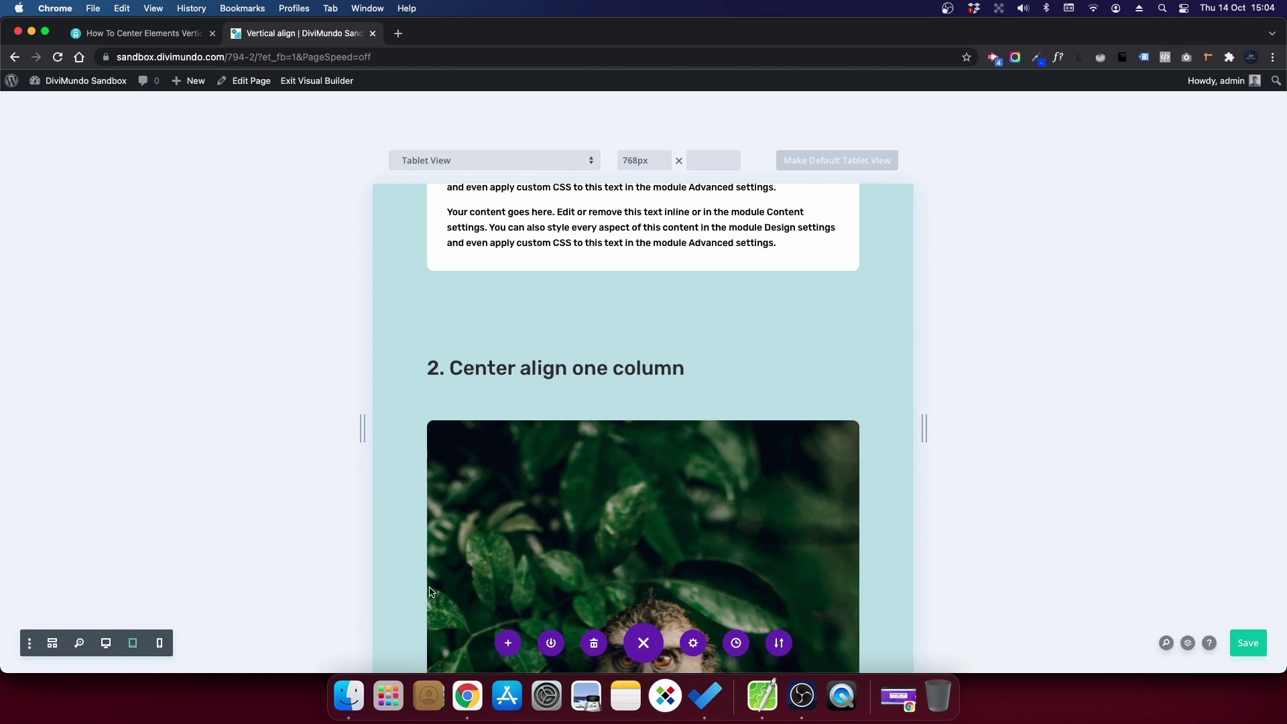
{"action": "scroll", "coordinate": [559, 560], "scroll_direction": "down", "scroll_amount": 5}
{"action": "scroll", "coordinate": [559, 560], "scroll_direction": "down", "scroll_amount": 4}
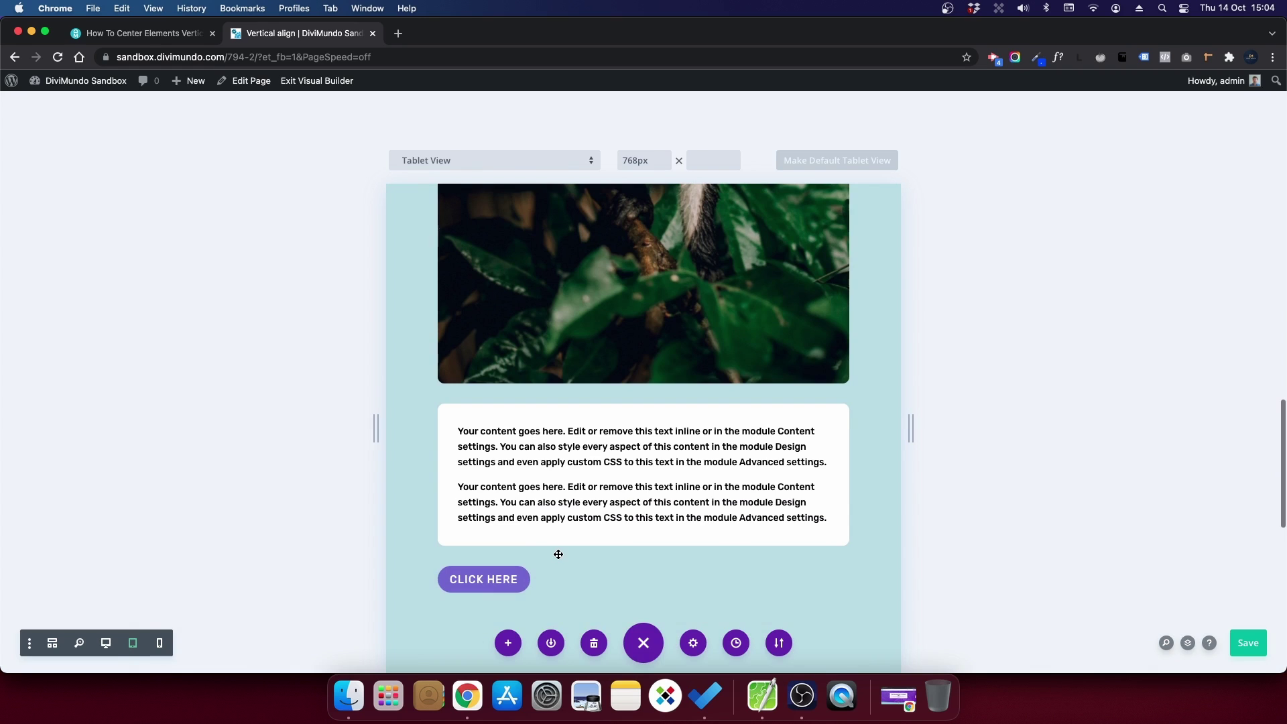
{"action": "left_click", "coordinate": [158, 644]}
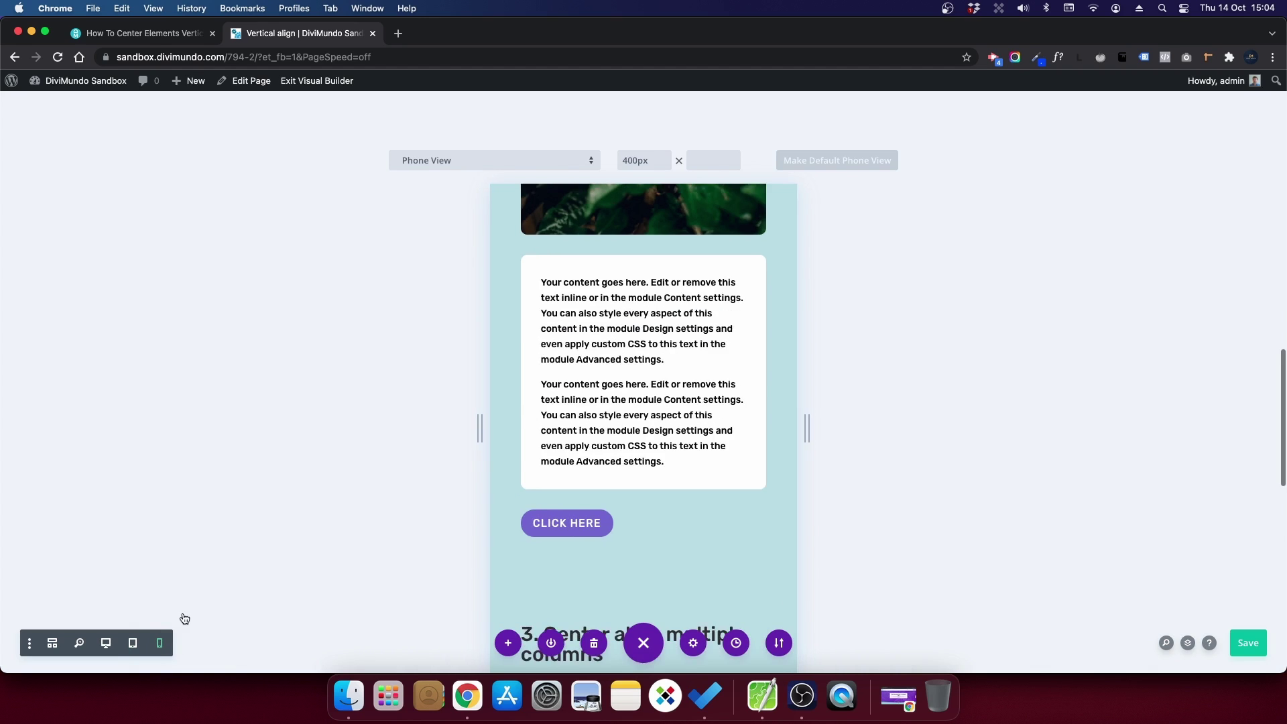
{"action": "scroll", "coordinate": [590, 519], "scroll_direction": "up", "scroll_amount": 2}
{"action": "scroll", "coordinate": [591, 520], "scroll_direction": "up", "scroll_amount": 4}
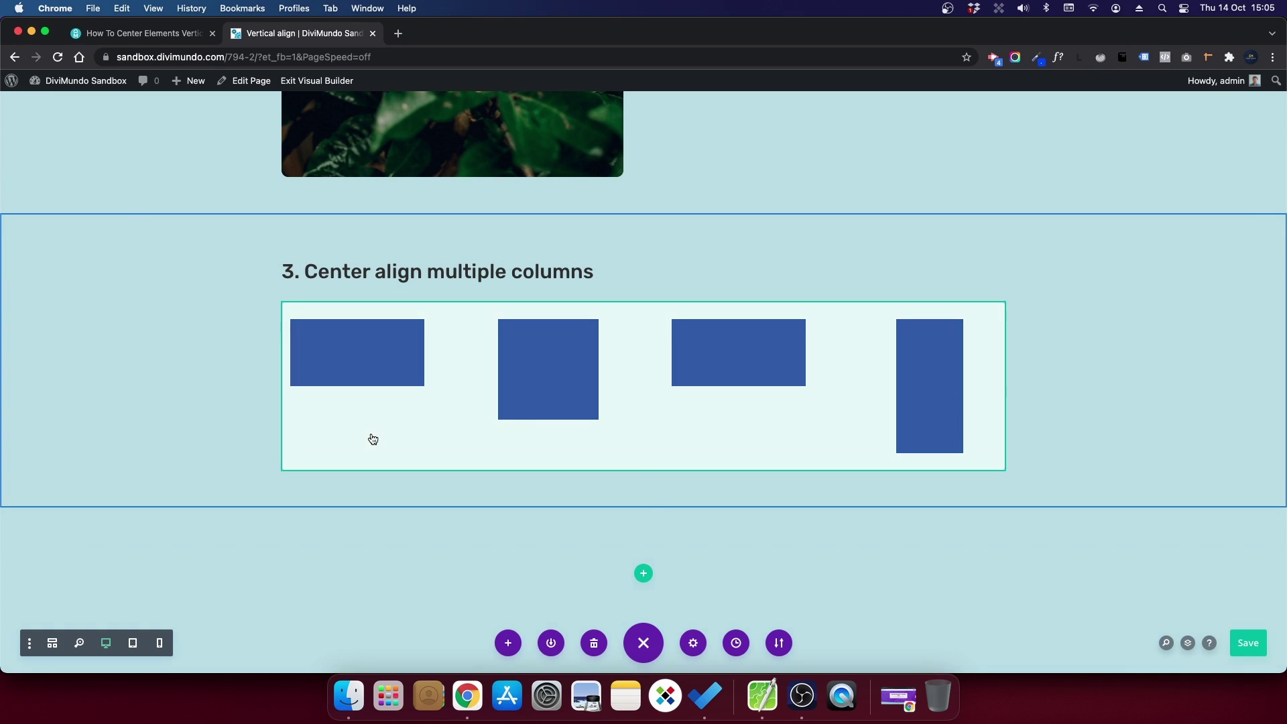
Step: Turn on Equalize Column Heights for the blue boxes row
{"action": "mouse_move", "coordinate": [376, 437]}
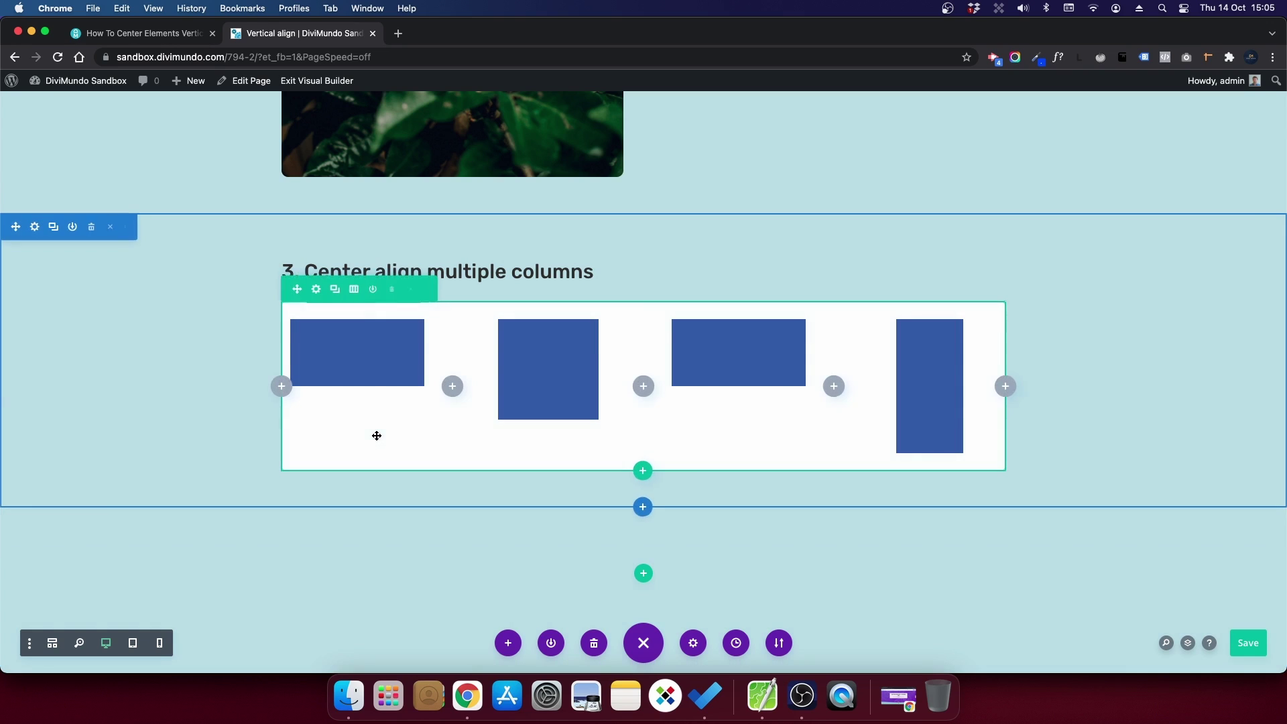
{"action": "left_click", "coordinate": [315, 290]}
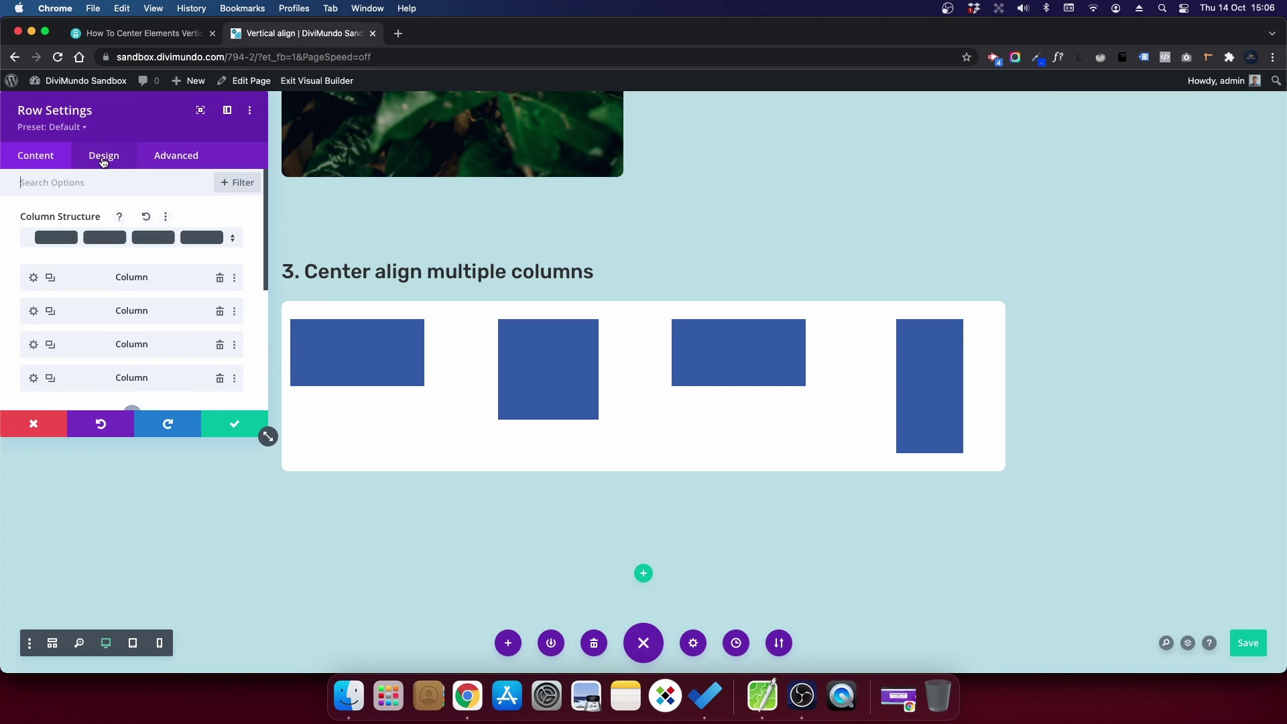
{"action": "left_click", "coordinate": [104, 158]}
{"action": "left_click", "coordinate": [70, 224]}
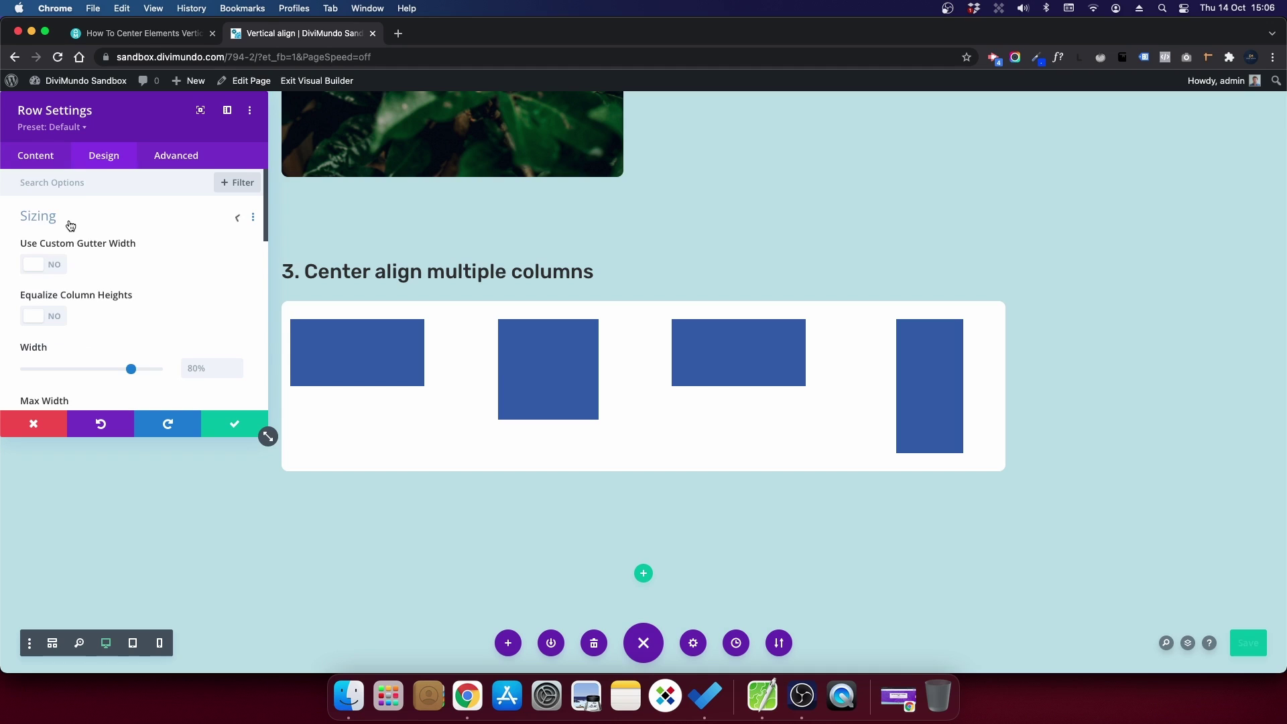
{"action": "left_click", "coordinate": [56, 316]}
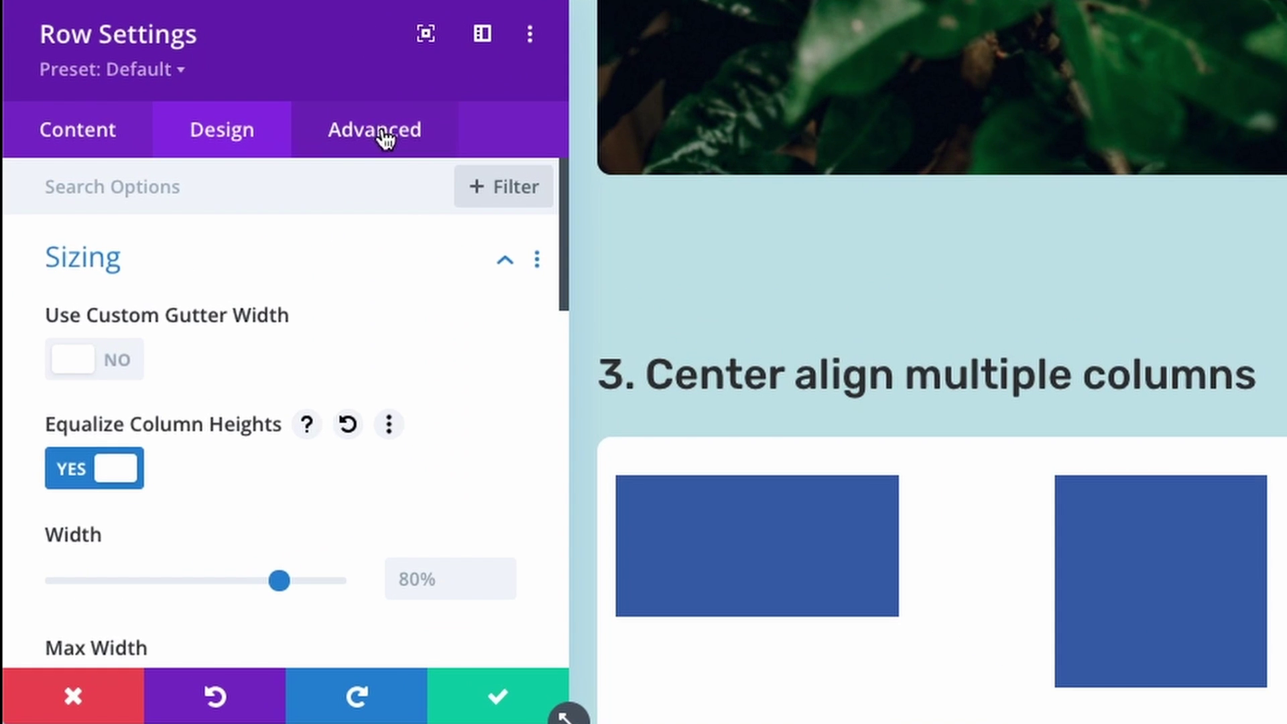
Step: Add align-items:center; to the row's Main Element custom CSS and confirm
{"action": "left_click", "coordinate": [385, 137]}
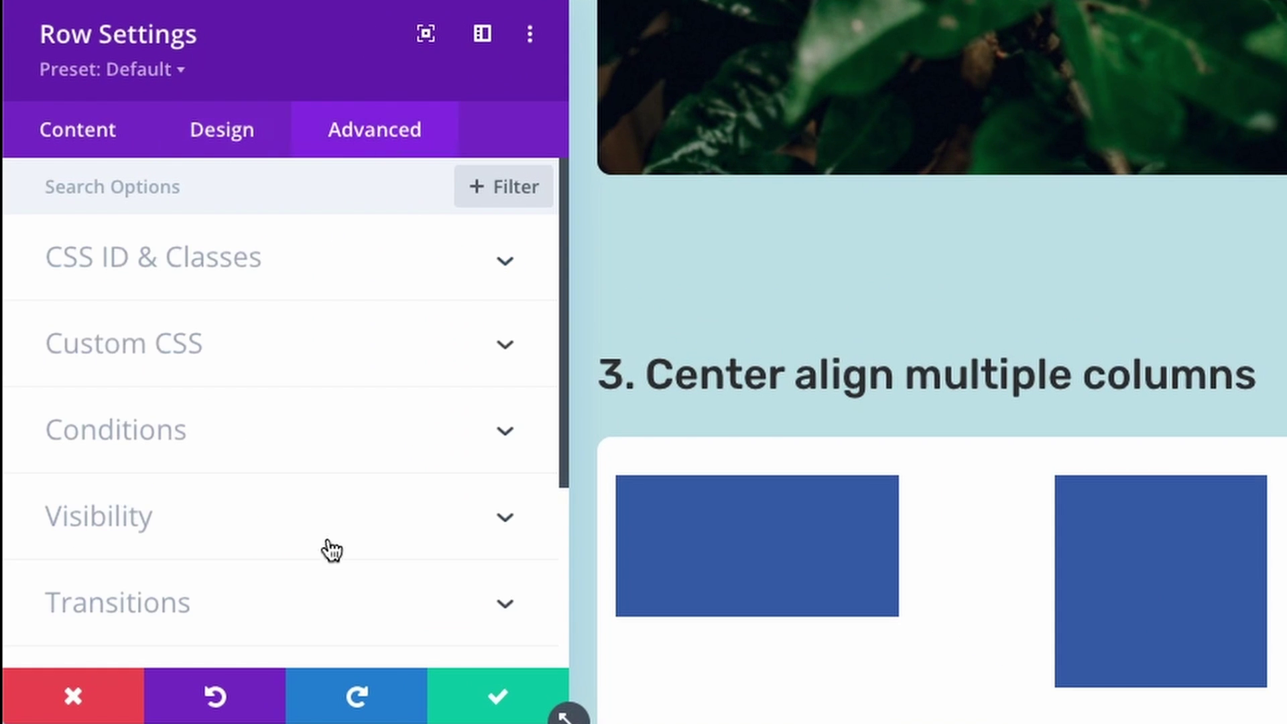
{"action": "left_click", "coordinate": [210, 369]}
{"action": "scroll", "coordinate": [228, 375], "scroll_direction": "down", "scroll_amount": 1}
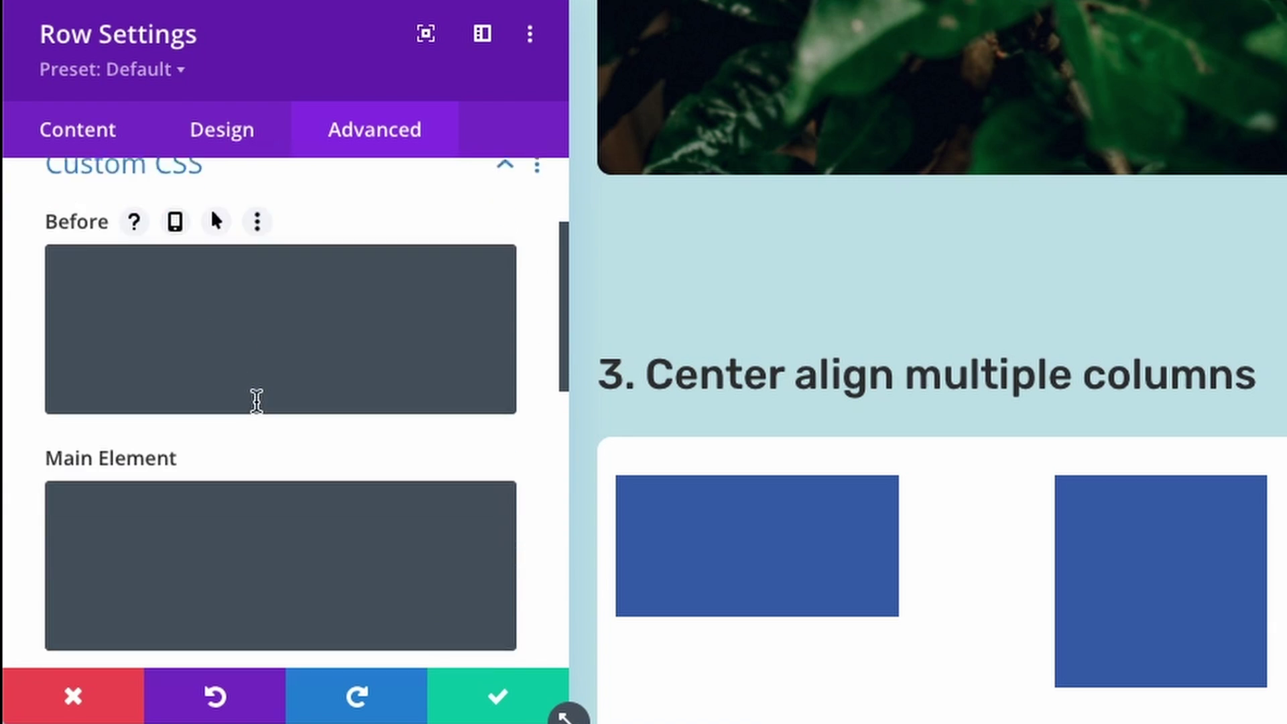
{"action": "scroll", "coordinate": [256, 401], "scroll_direction": "down", "scroll_amount": 1}
{"action": "left_click", "coordinate": [144, 433]}
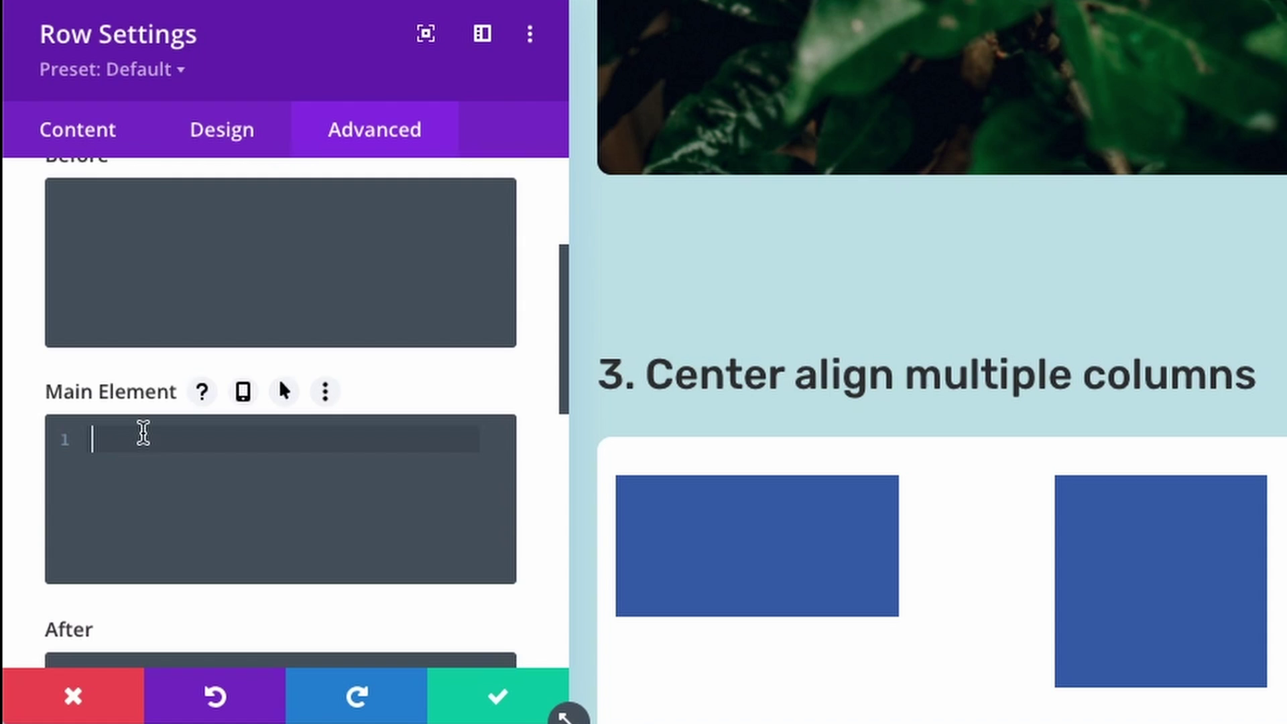
{"action": "type", "text": "align-"}
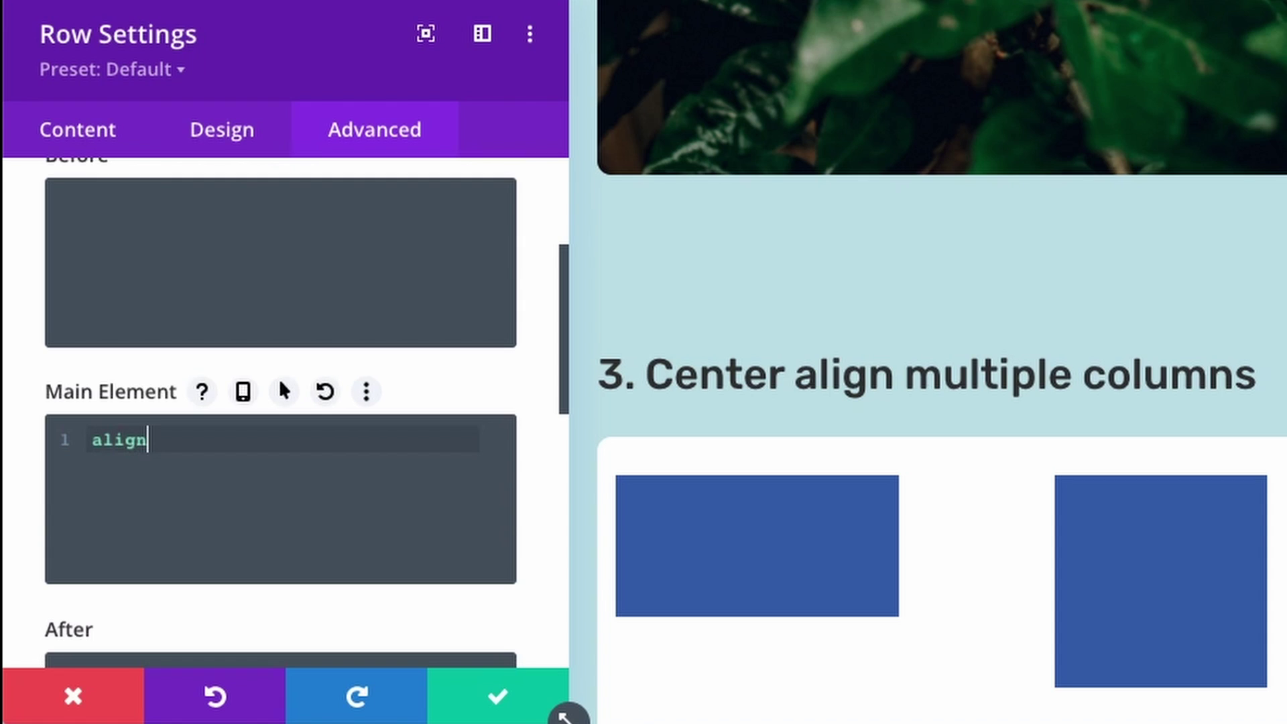
{"action": "type", "text": "items:center;"}
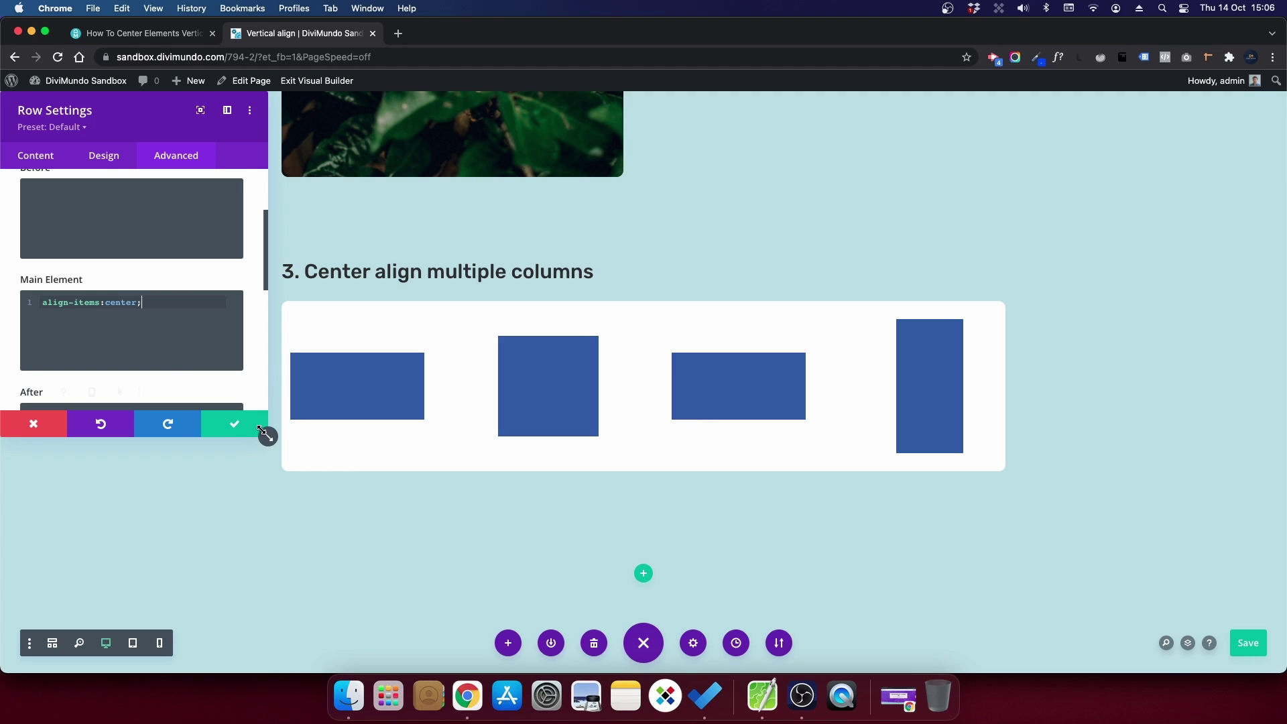
{"action": "left_click", "coordinate": [231, 433]}
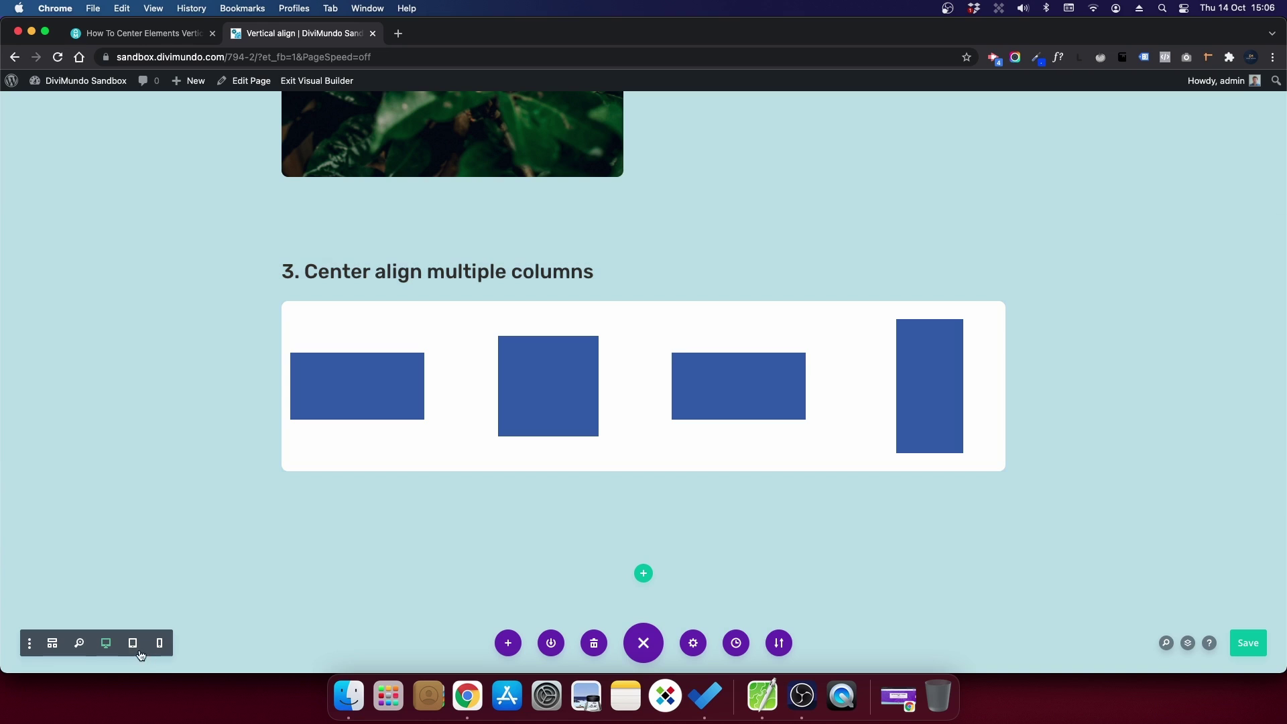
Step: Preview the blue boxes at tablet width, where they wrap into two rows of two
{"action": "left_click", "coordinate": [134, 643]}
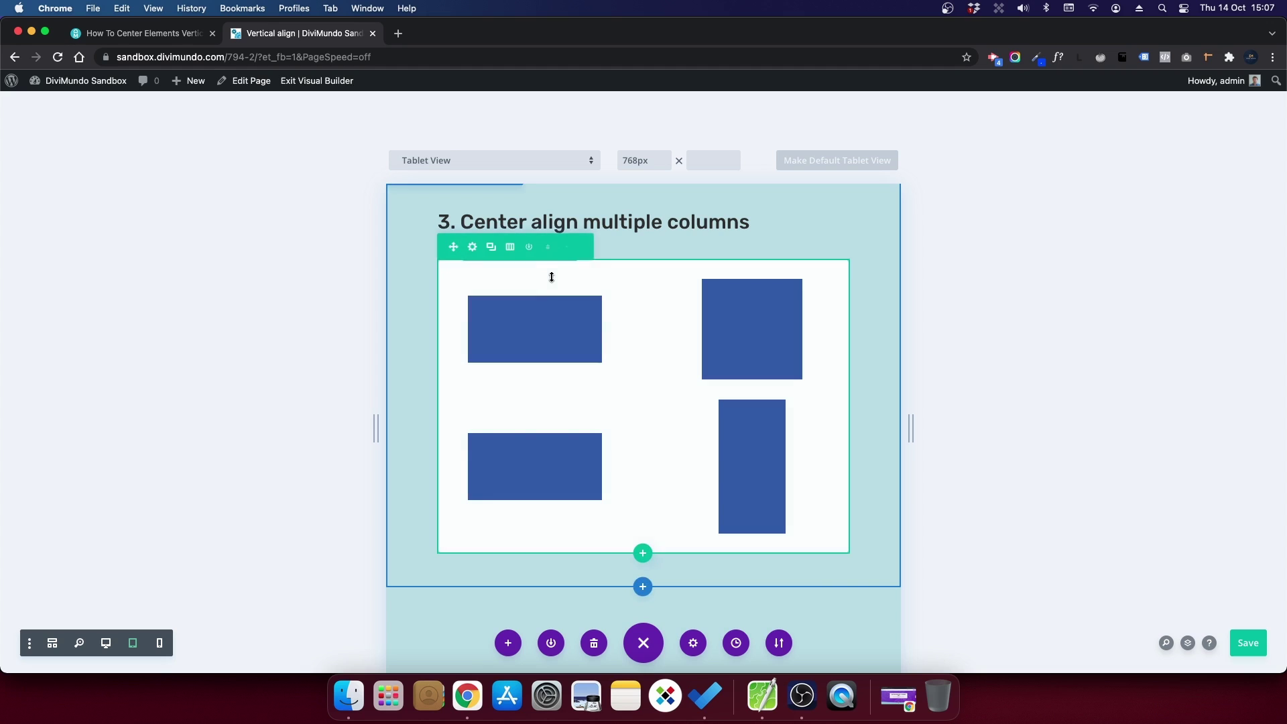
Step: Cut the align-items:center; rule from the blue boxes row's Main Element custom CSS
{"action": "left_click", "coordinate": [472, 247]}
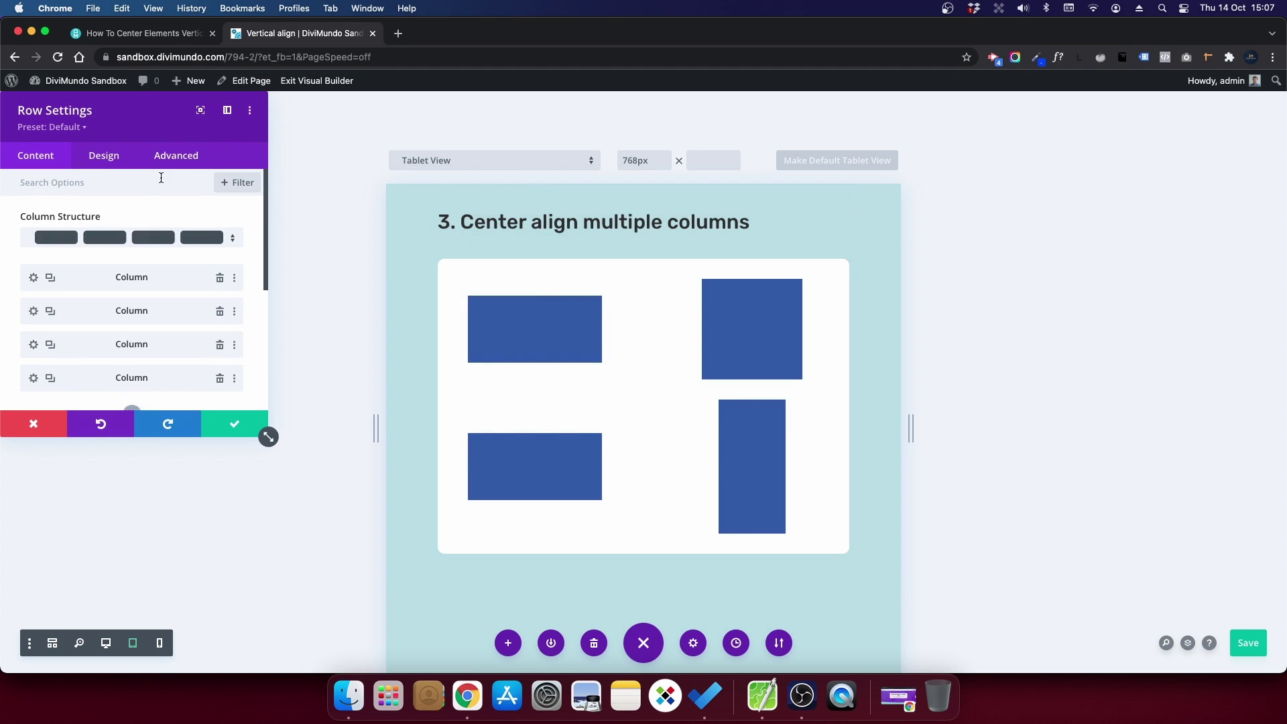
{"action": "left_click", "coordinate": [176, 155]}
{"action": "left_click", "coordinate": [101, 259]}
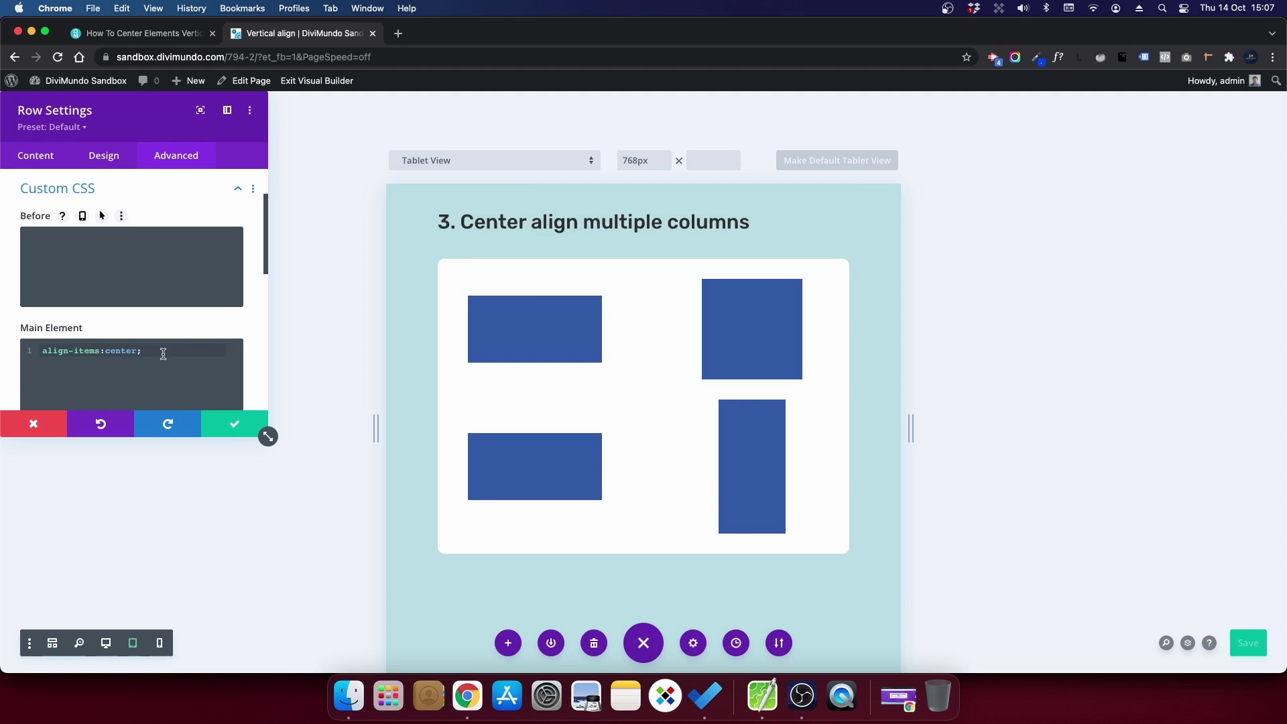
{"action": "left_click_drag", "start_coordinate": [163, 353], "coordinate": [38, 343]}
{"action": "key", "text": "super+x"}
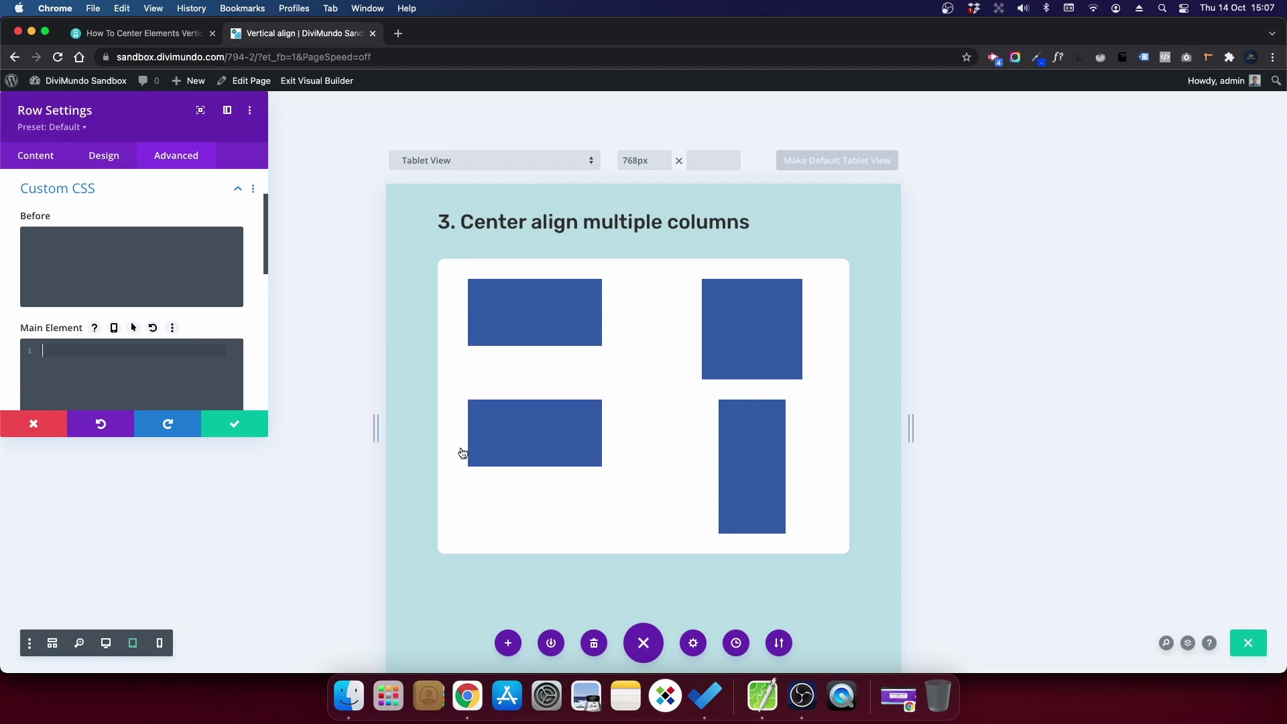